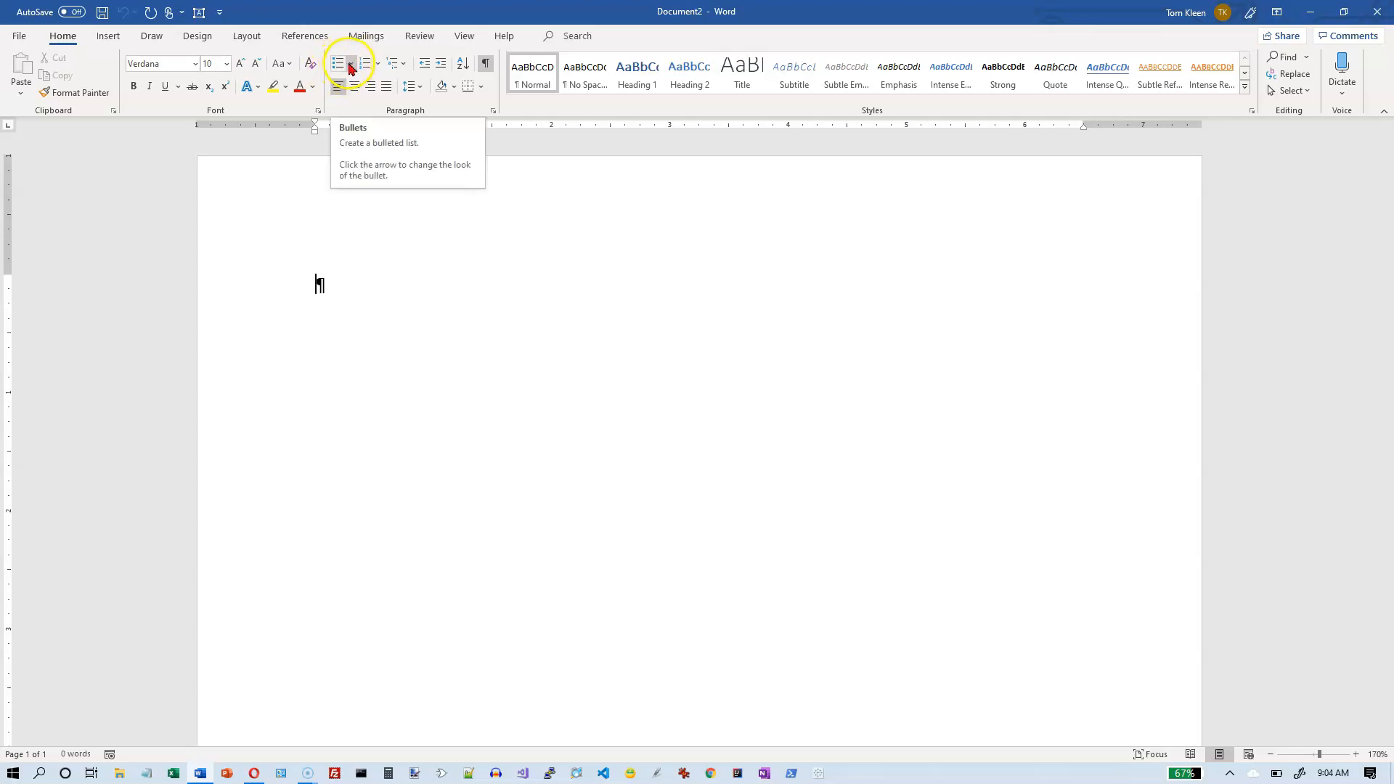
# Start an automatic round-bullet list in the blank document by entering an asterisk followed by a space
pyautogui.click(325, 283)
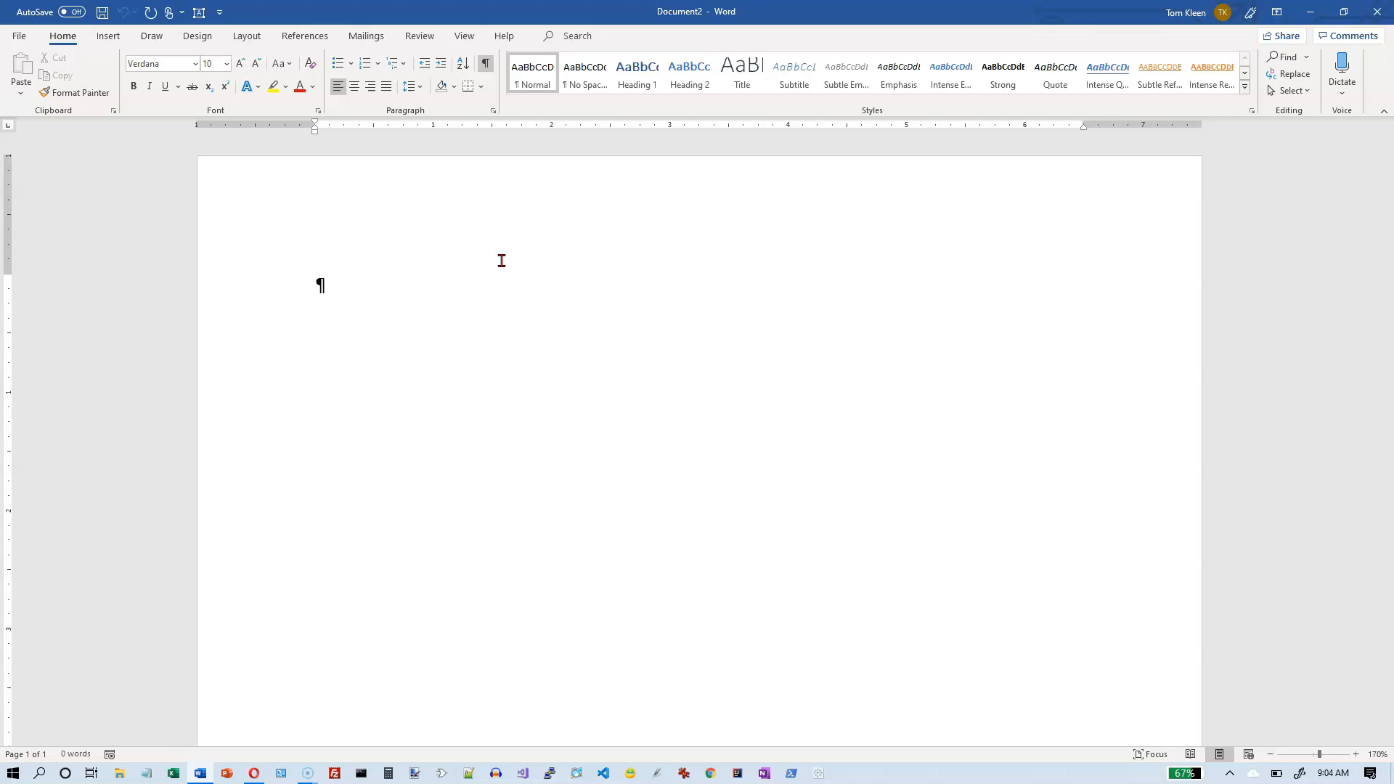
pyautogui.click(328, 283)
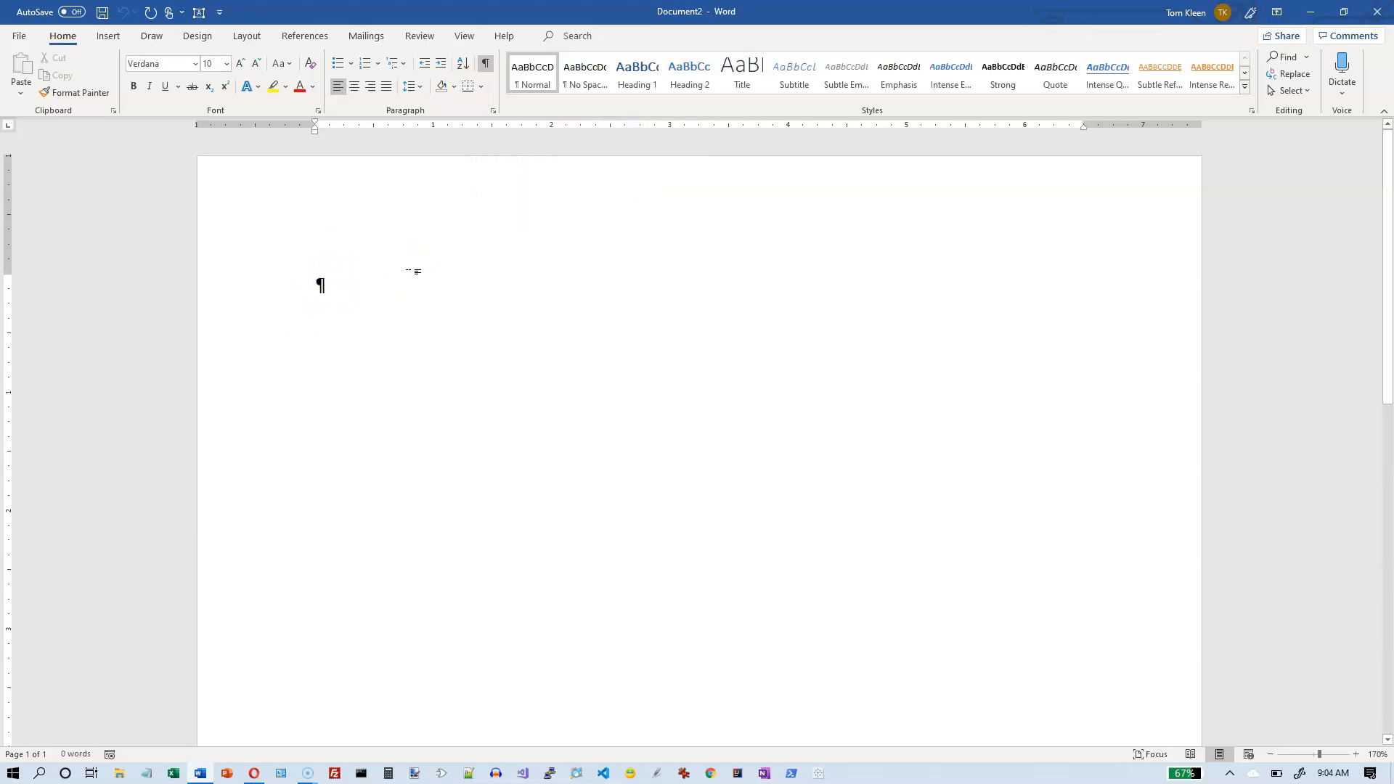
pyautogui.write('*')
pyautogui.press('space')
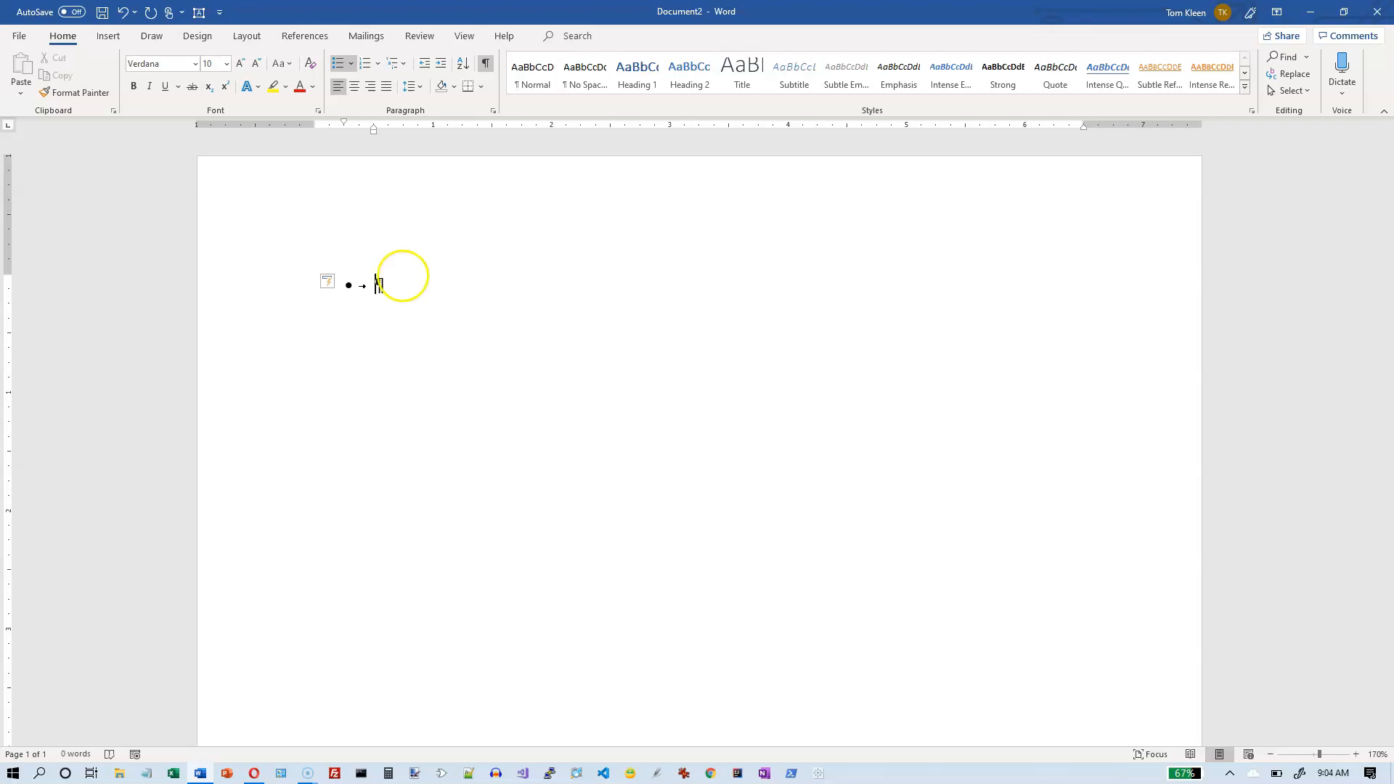
# Examine the automatic-bullet correction options and the ruler indent markers for the new bullet
pyautogui.click(339, 281)
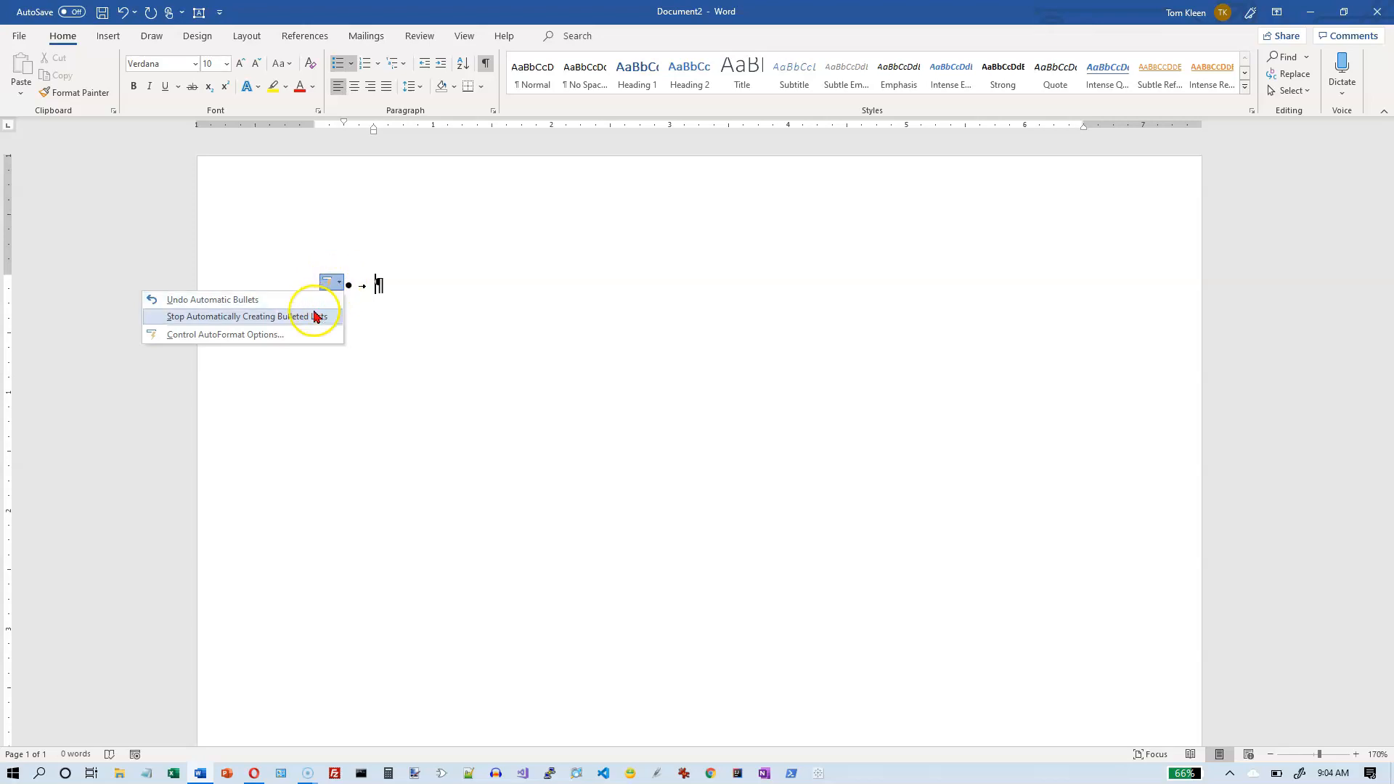
pyautogui.click(377, 283)
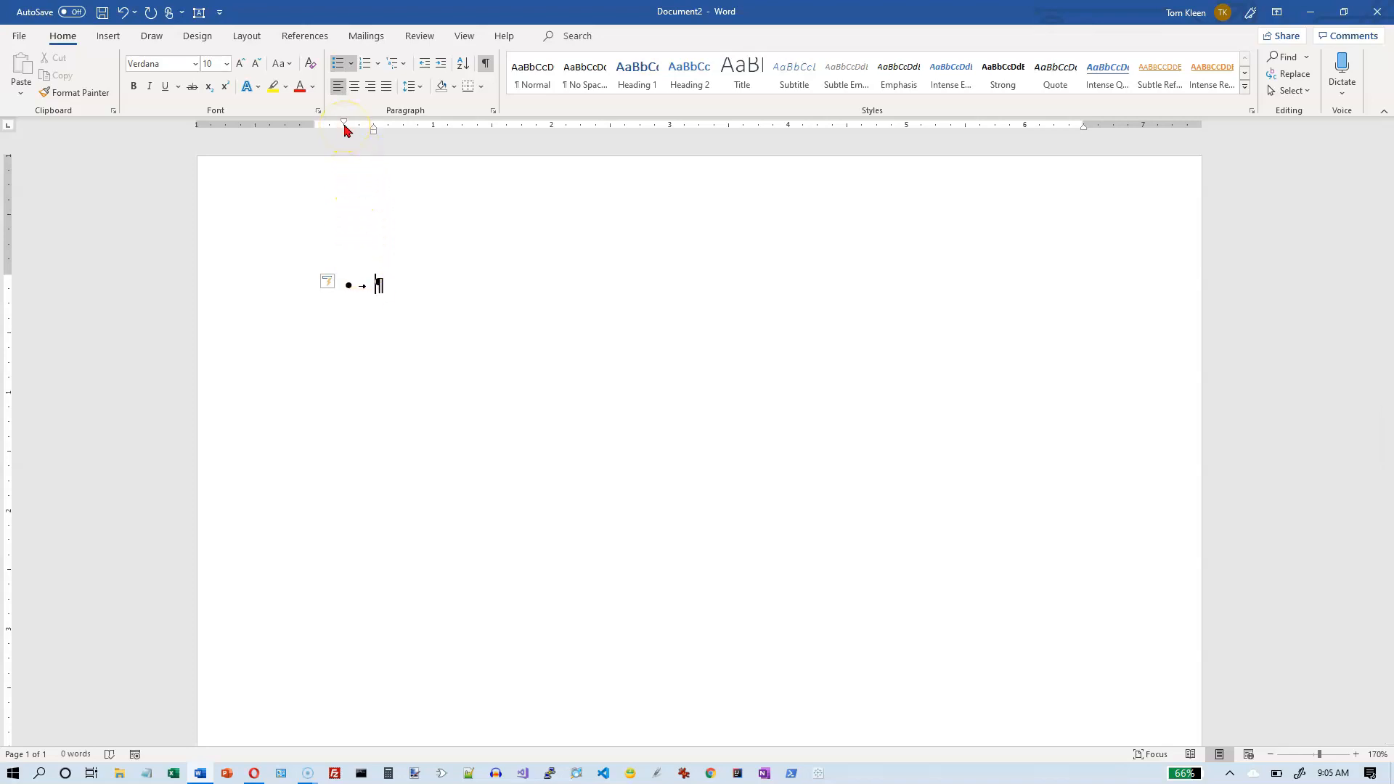
pyautogui.click(374, 133)
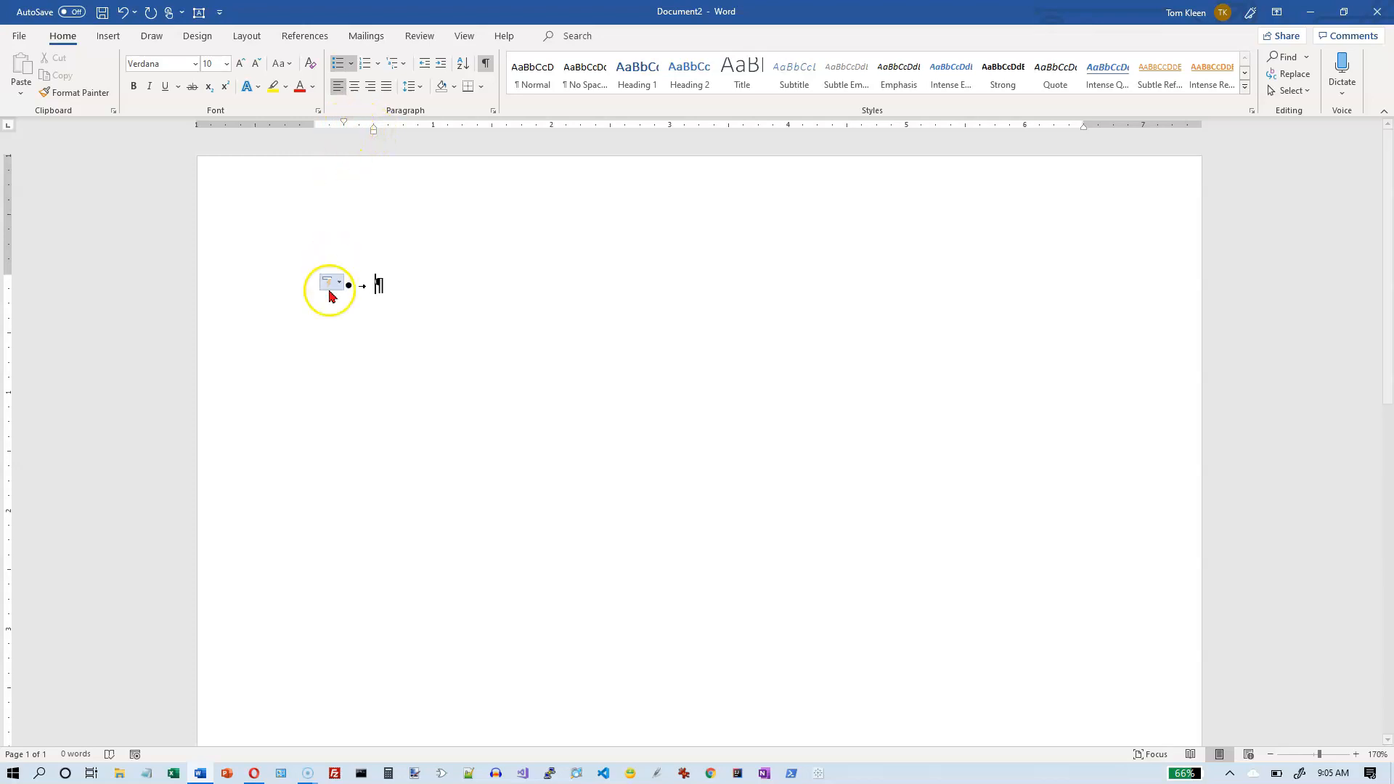
pyautogui.click(344, 125)
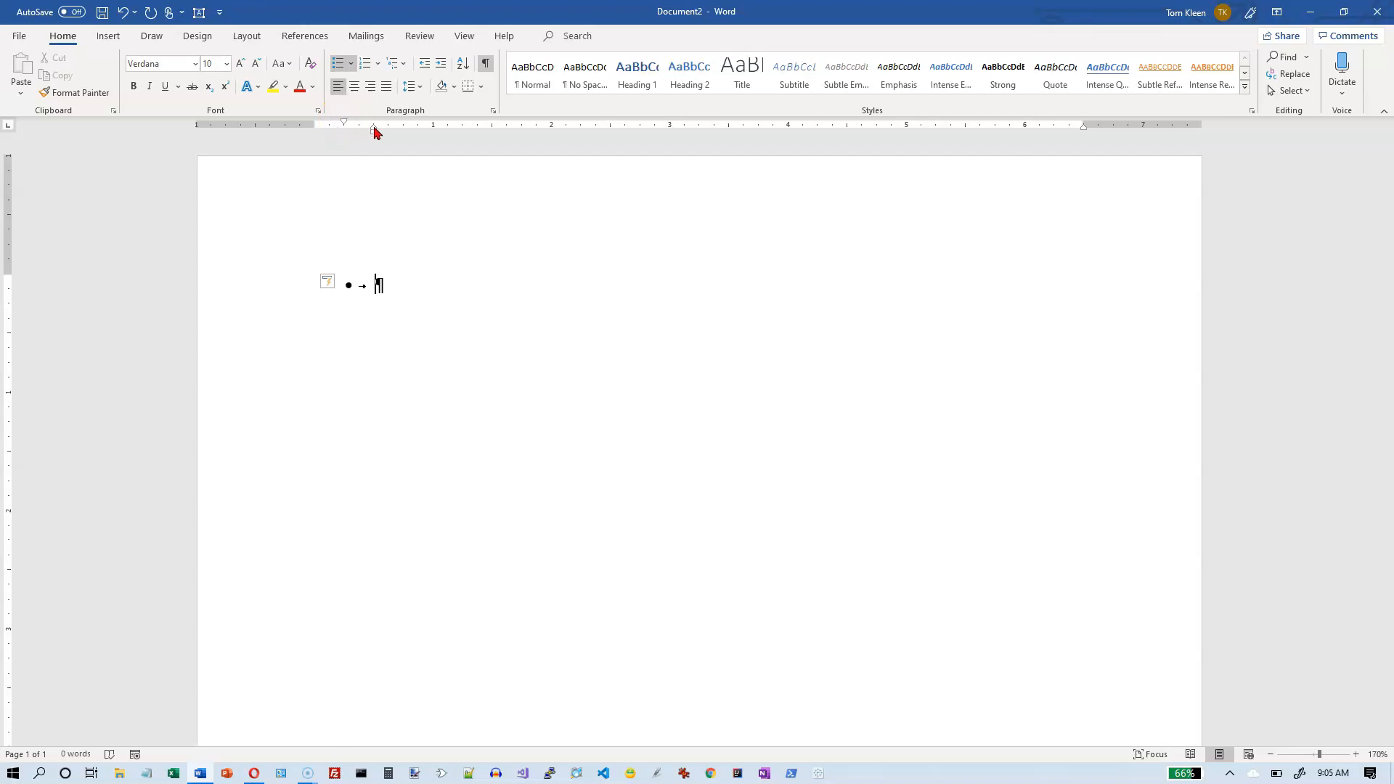
pyautogui.click(375, 128)
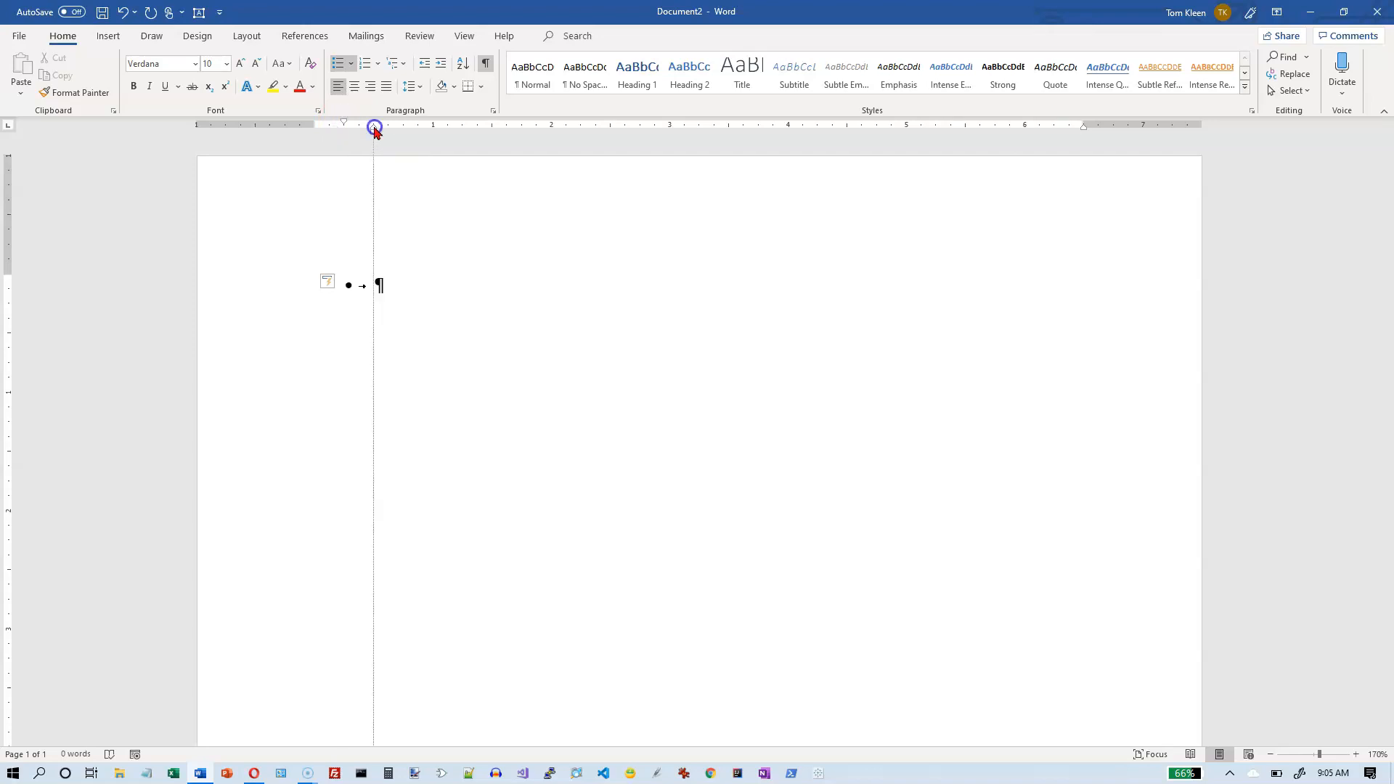
pyautogui.click(381, 283)
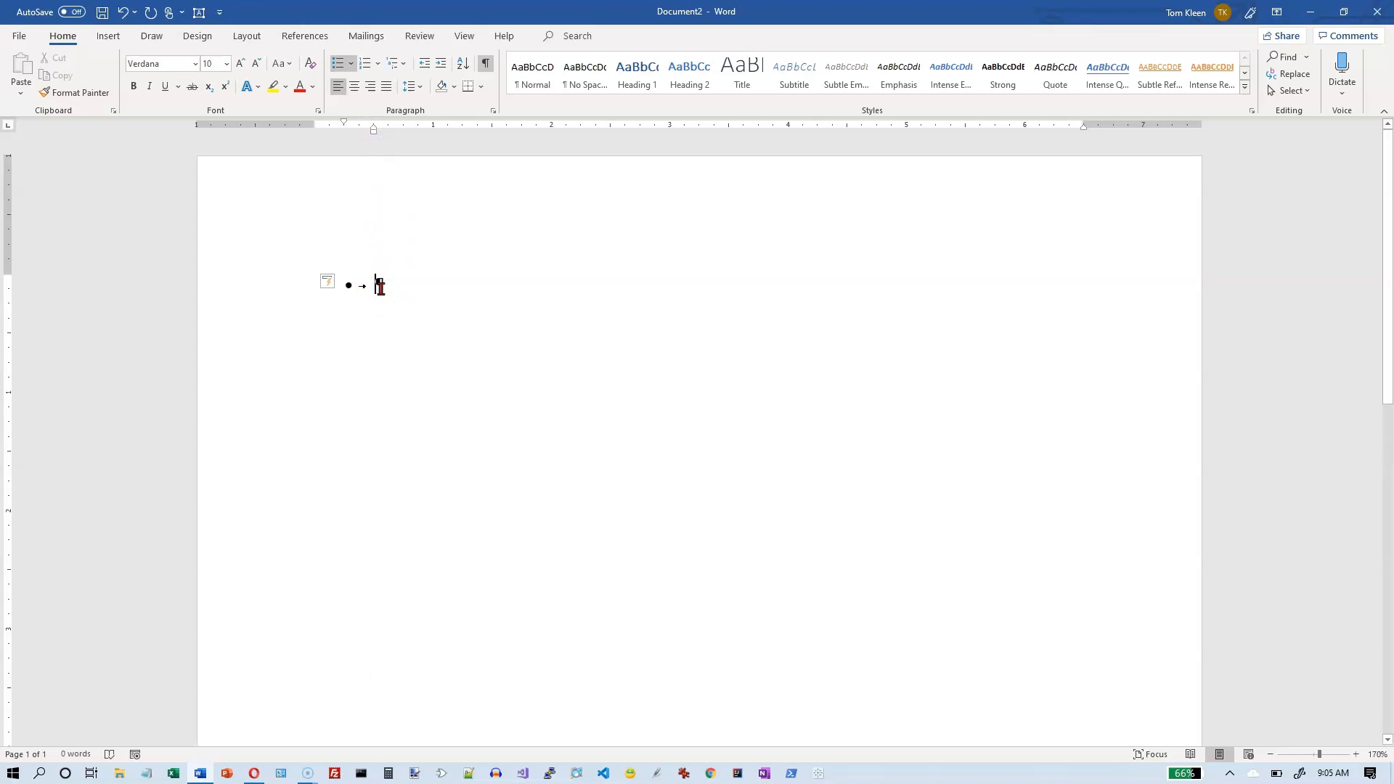
# Enter the bulleted items "jkl;jkljk;ljk;l", "kljk;j;ljkl;j" and "kl;jk;jk;lj;lj;", and end the list
pyautogui.write('jkl;jkljk;ljk;l')
pyautogui.press('Return')
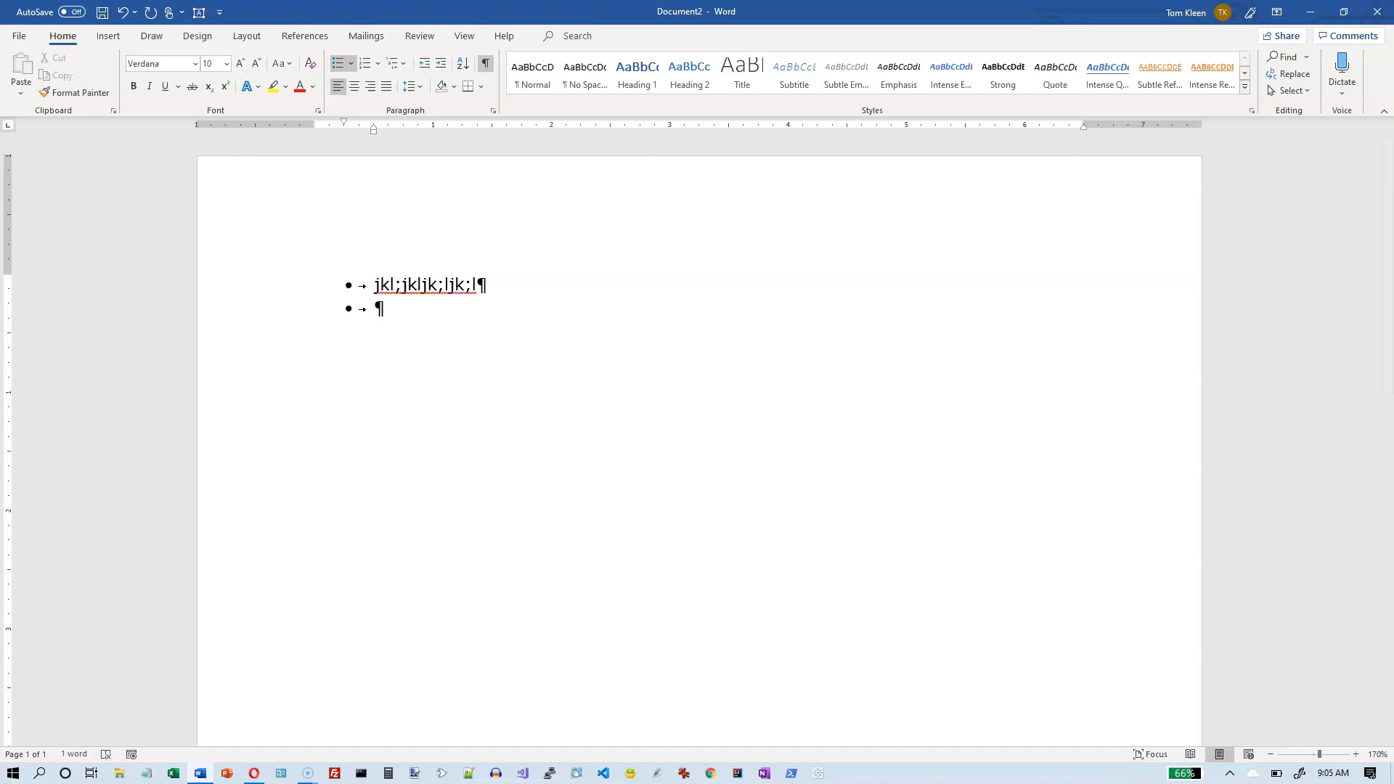
pyautogui.write('kljk;j;ljkl;j')
pyautogui.press('Return')
pyautogui.write('kl;jk;jk;lj;lj;')
pyautogui.press('Return')
pyautogui.press('Return')
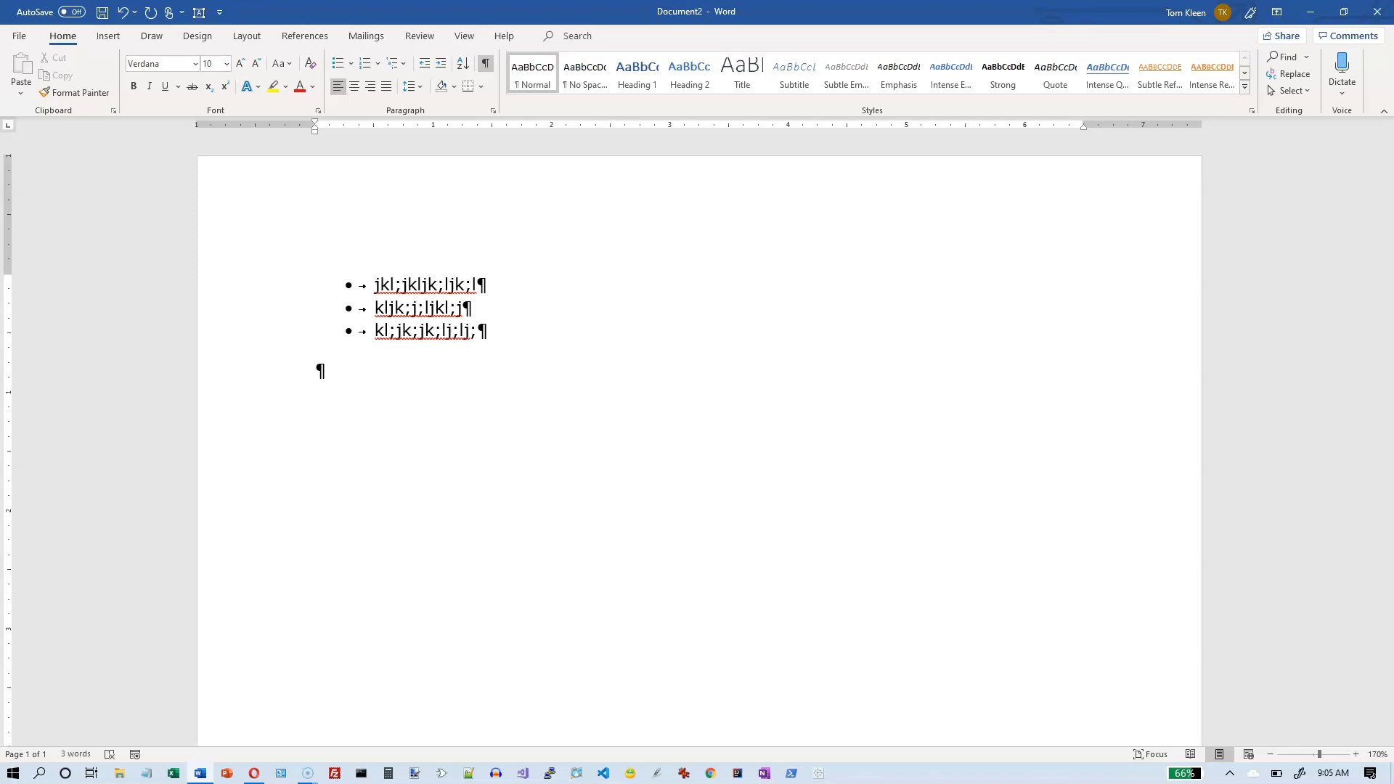
# Below a blank paragraph, create an automatic dash list with "jkj;kjljljkljkljkl", "kljkljkl;k;l;klj" and "kl;jl;j;l;l", and end it
pyautogui.press('Return')
pyautogui.write('-')
pyautogui.press('space')
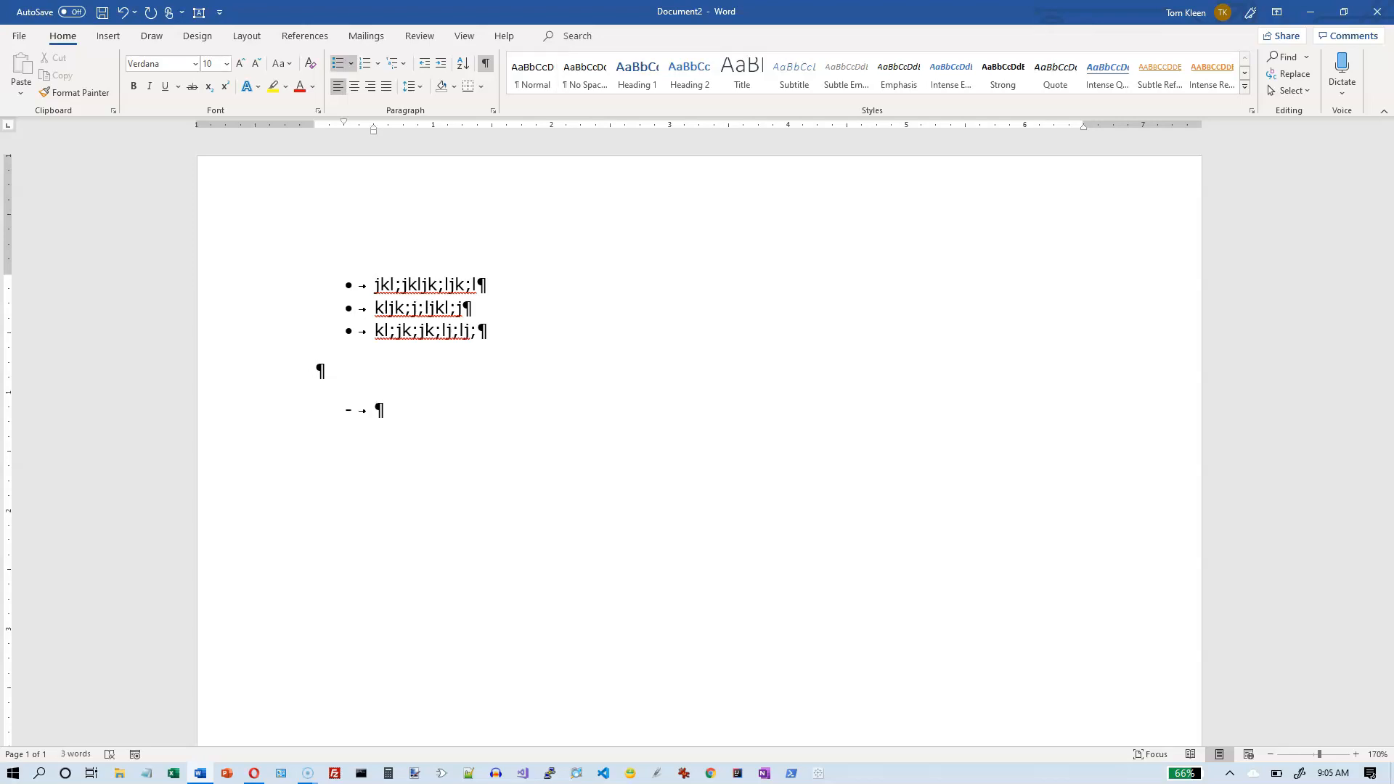
pyautogui.write('jkj;kjljljkljkljkl')
pyautogui.press('Return')
pyautogui.write('kljkljkl;k;l;klj')
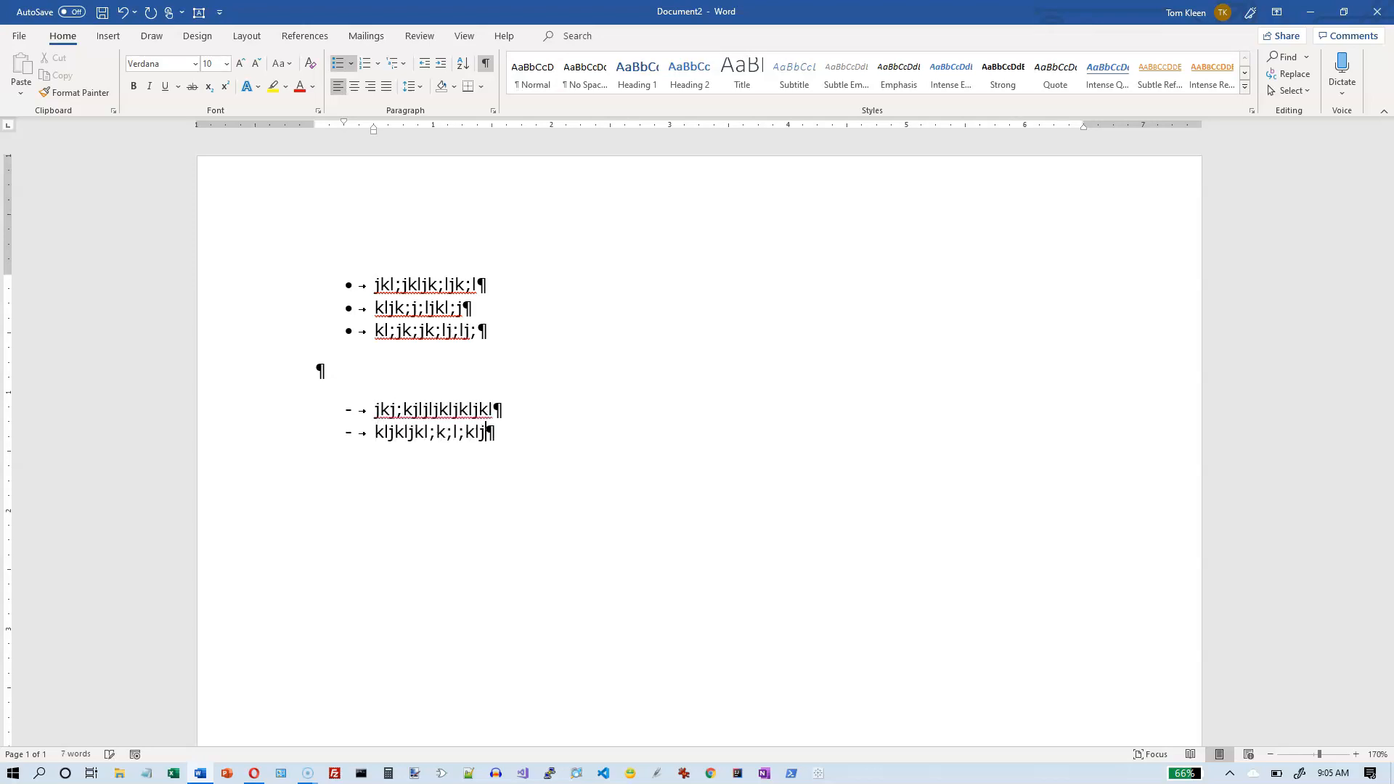
pyautogui.press('Return')
pyautogui.write('kl;jl;j;l;l')
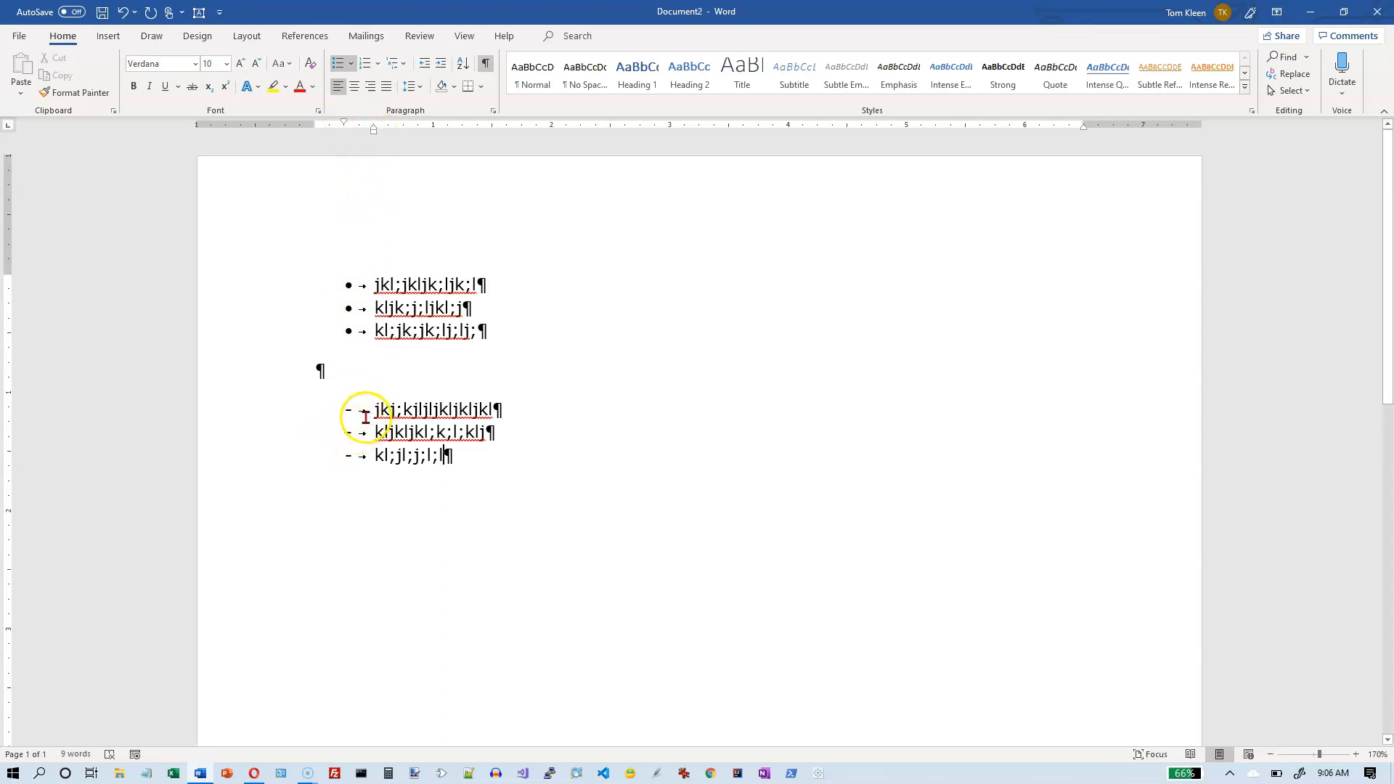
pyautogui.click(468, 460)
pyautogui.press('Return')
pyautogui.press('Return')
# Below another blank paragraph, use ">" to create an automatic arrow list with "jkljklj;l", "jk;j;lkj;lkj;" and "jkl;j;lj;ljk;l", and end it
pyautogui.press('Return')
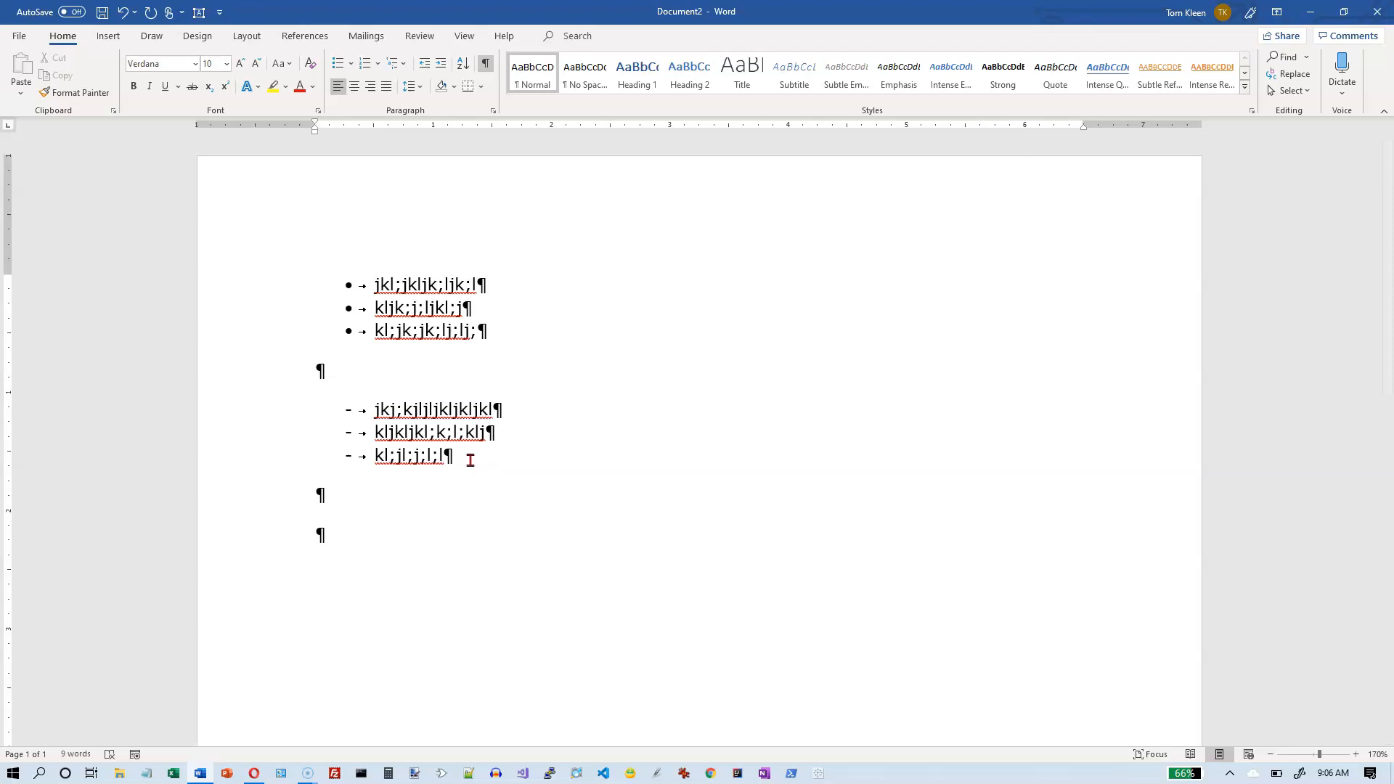
pyautogui.write('>')
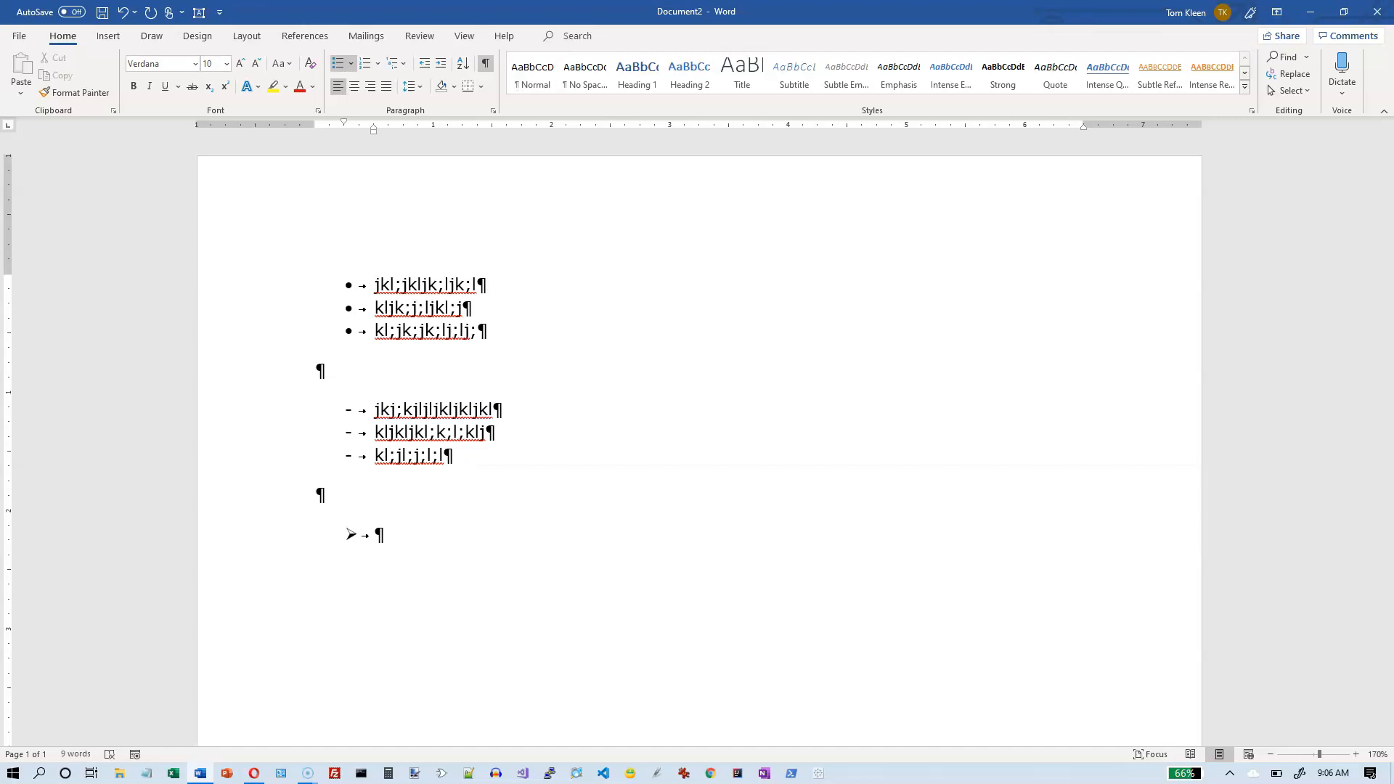
pyautogui.scroll(-2, 410, 512)
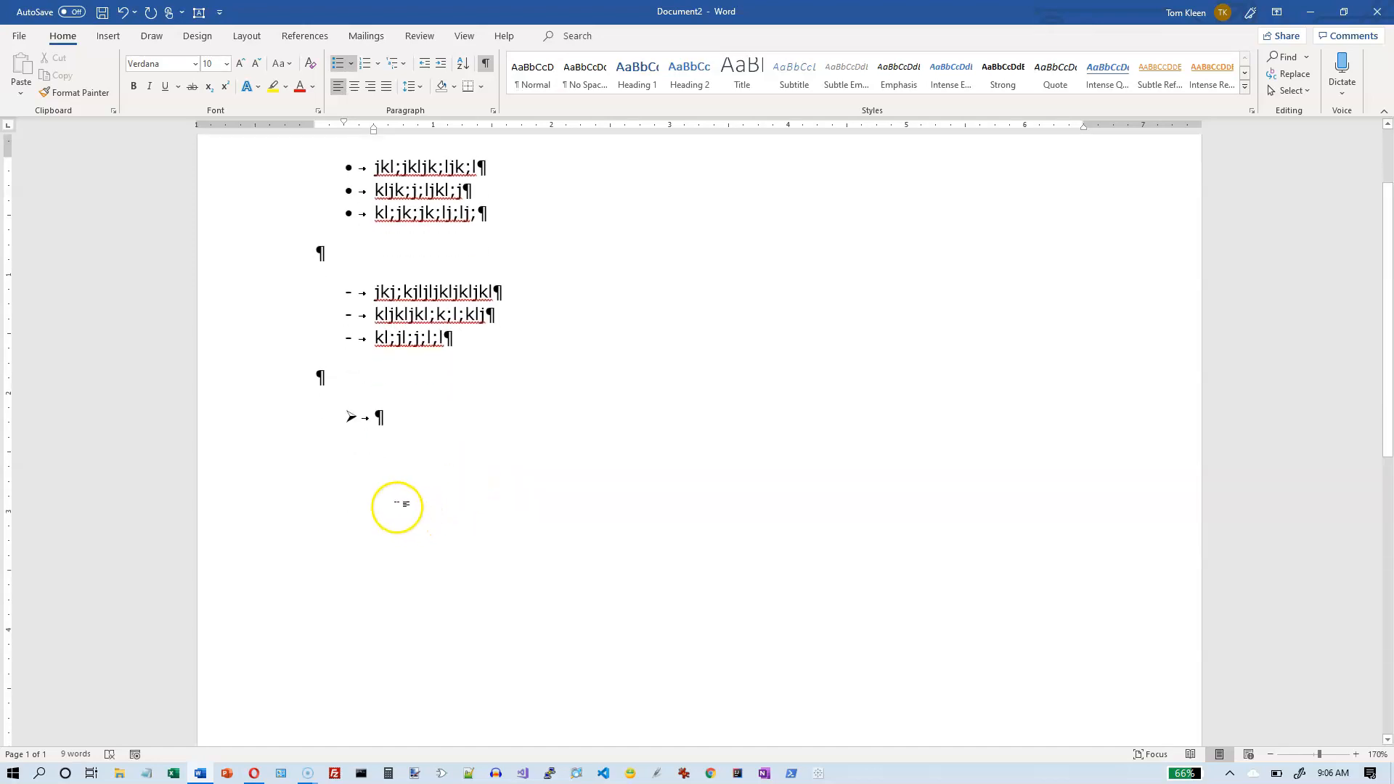
pyautogui.click(356, 414)
pyautogui.click(418, 414)
pyautogui.write('jkljklj;l')
pyautogui.press('Return')
pyautogui.write('jk;j;lkj;lkj;')
pyautogui.press('Return')
pyautogui.write('jkl;j;j;lj;ljk;l')
pyautogui.press('Return')
pyautogui.press('Return')
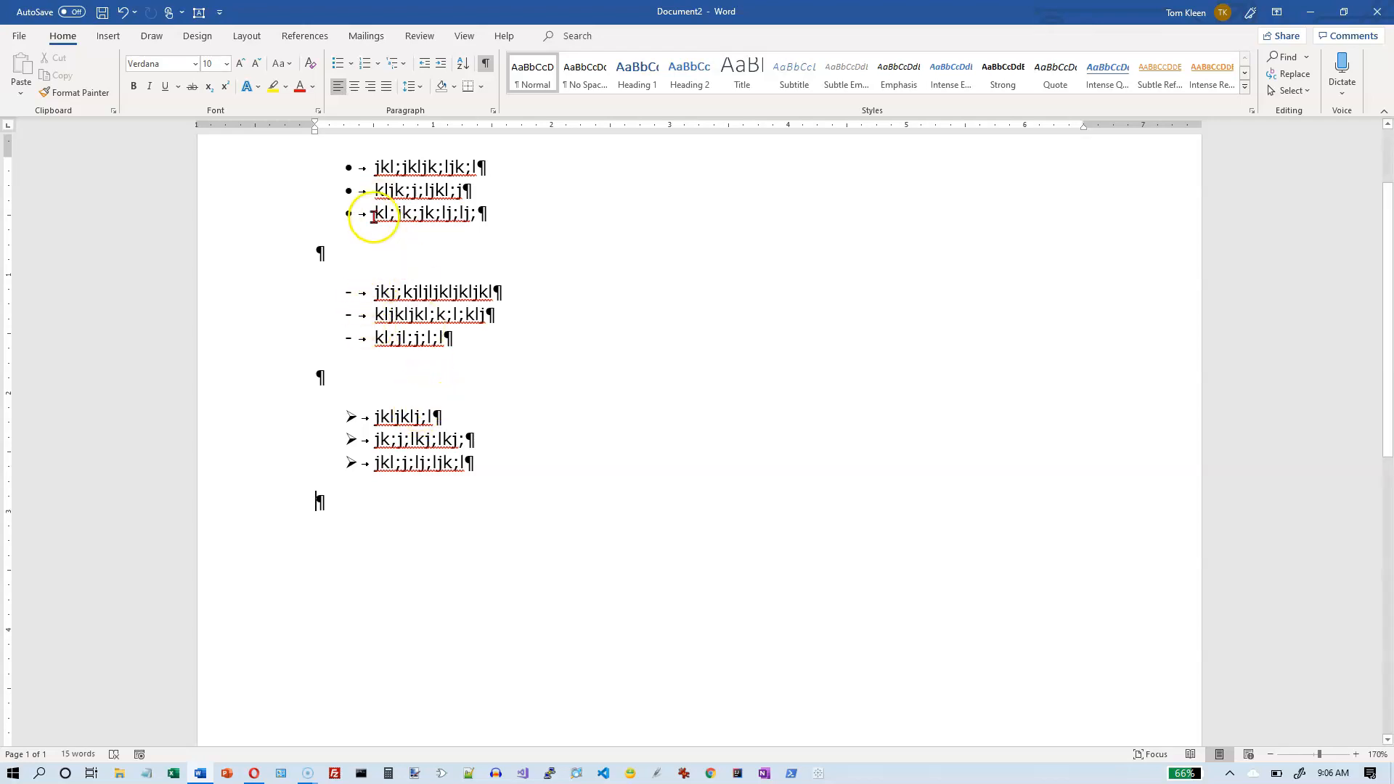
# Widen the gap between the arrow bullets and their text by setting the left indent slightly past 0.5 inch
pyautogui.moveTo(342, 417); pyautogui.dragTo(512, 457)
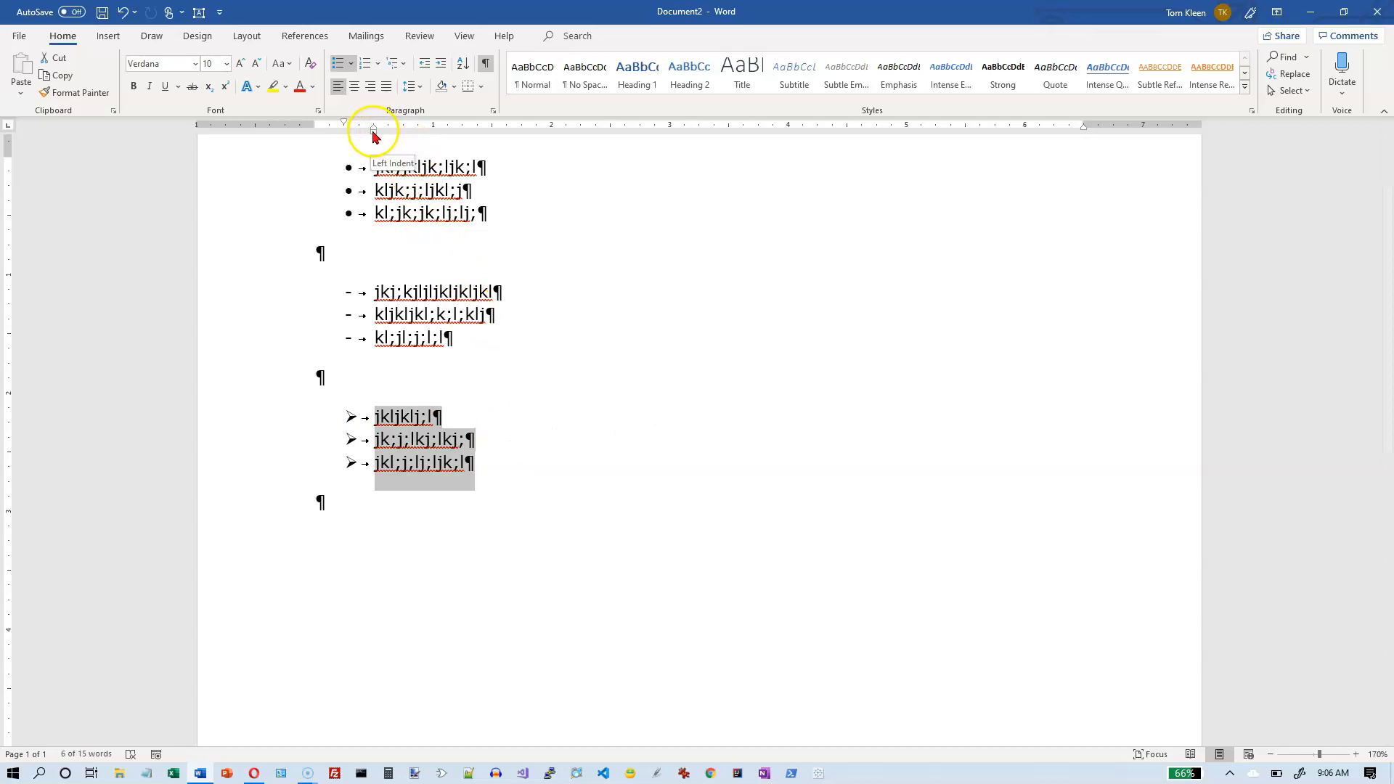
pyautogui.moveTo(376, 131)
pyautogui.mouseDown()
pyautogui.moveTo(445, 131)
pyautogui.moveTo(373, 131)
pyautogui.mouseUp()
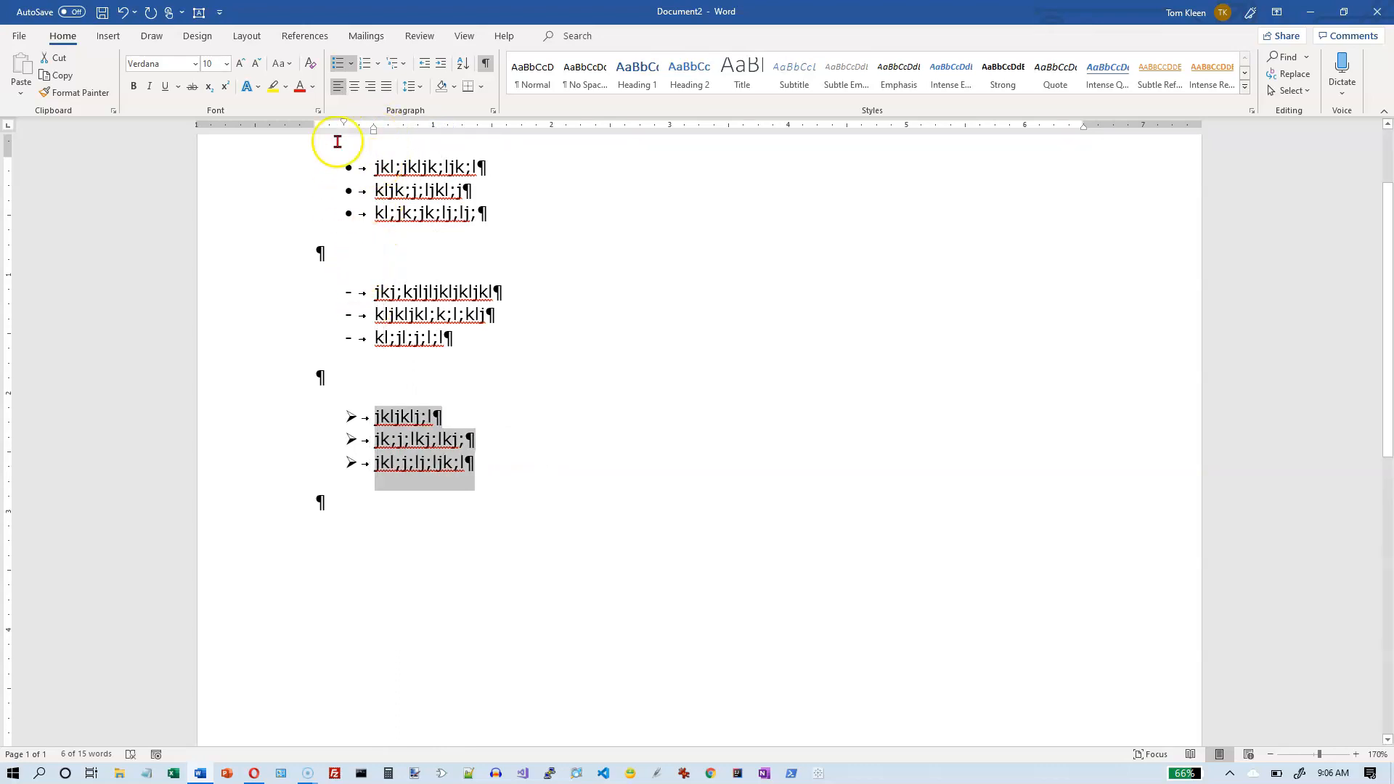
pyautogui.moveTo(375, 130); pyautogui.dragTo(403, 131)
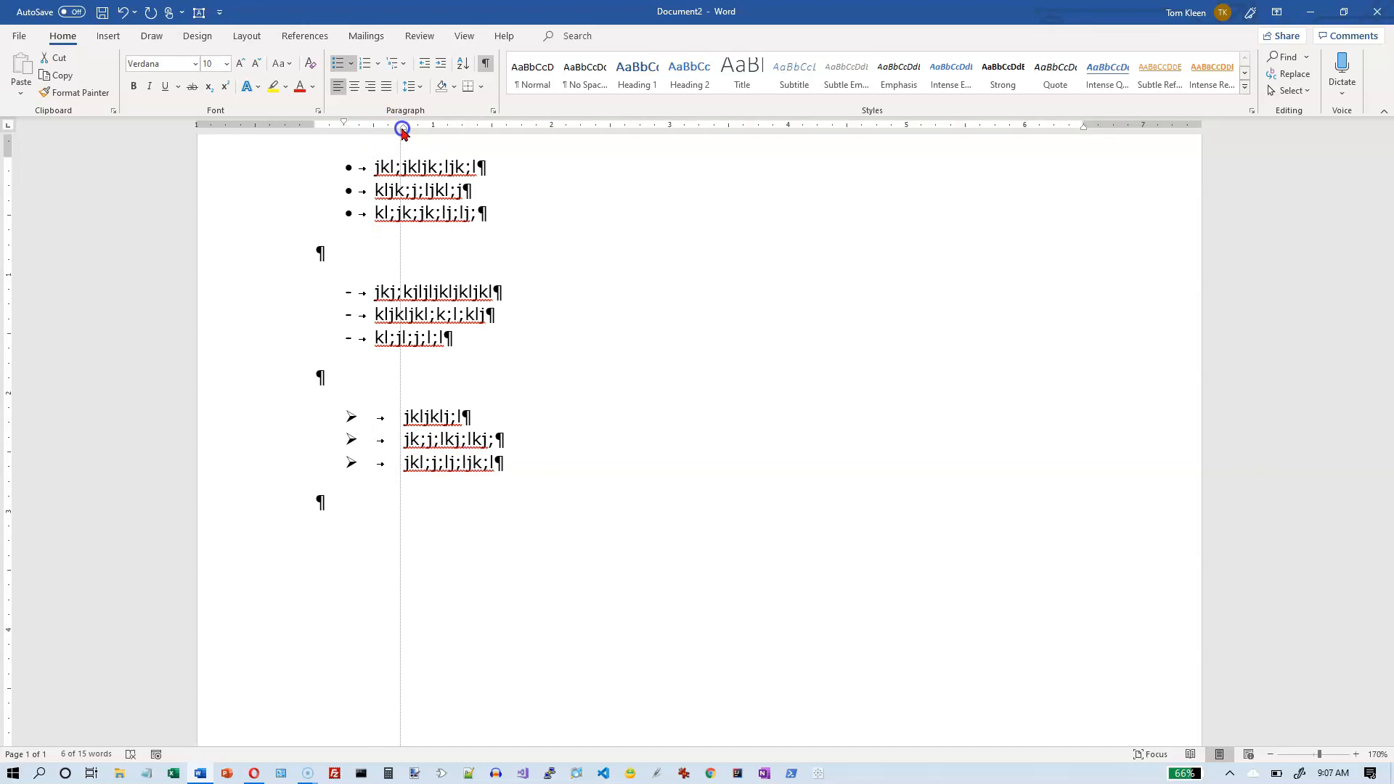
pyautogui.moveTo(403, 130); pyautogui.dragTo(379, 130)
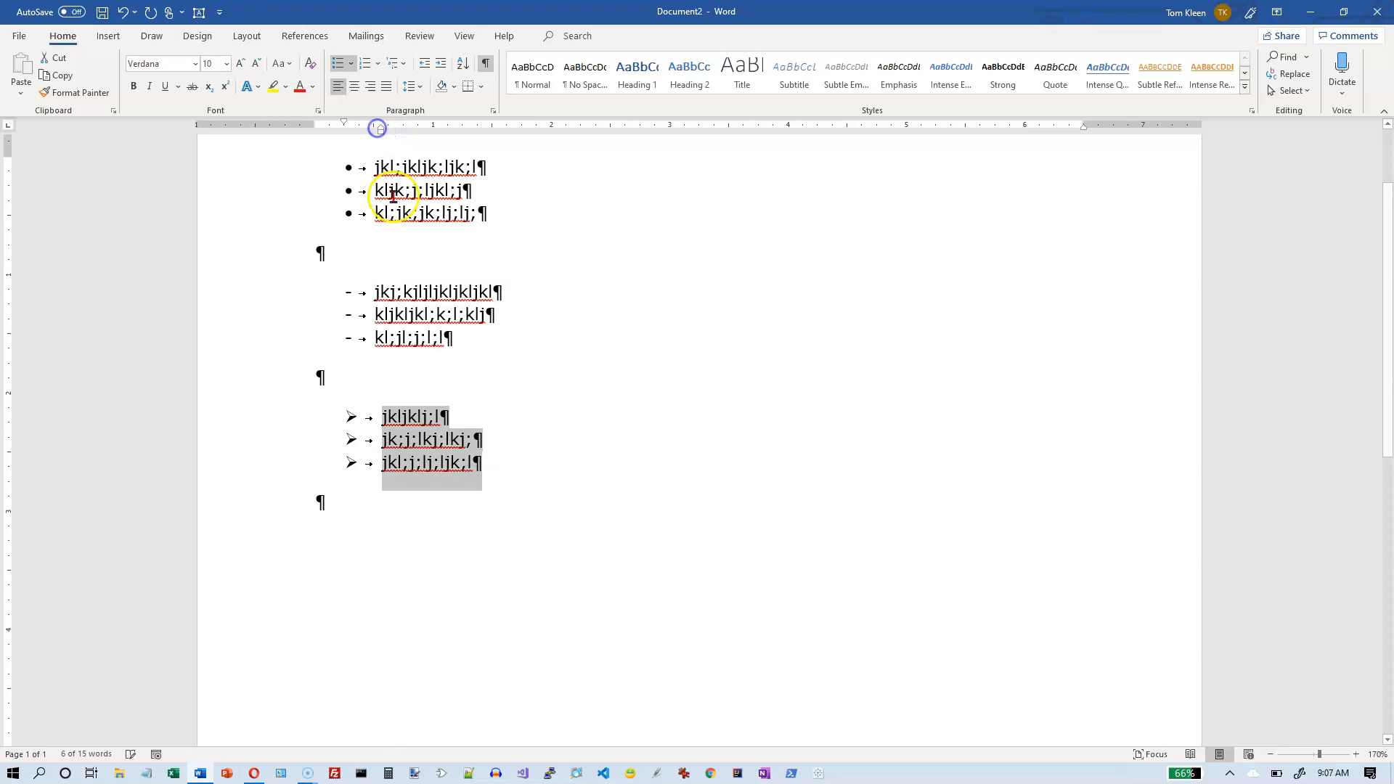
# Extend the first arrow item with filler text, starting "jkl;jkl; kl;jkl;j", until it wraps onto a second line
pyautogui.click(446, 414)
pyautogui.write('jkl;jkl; kl;jkl;j')
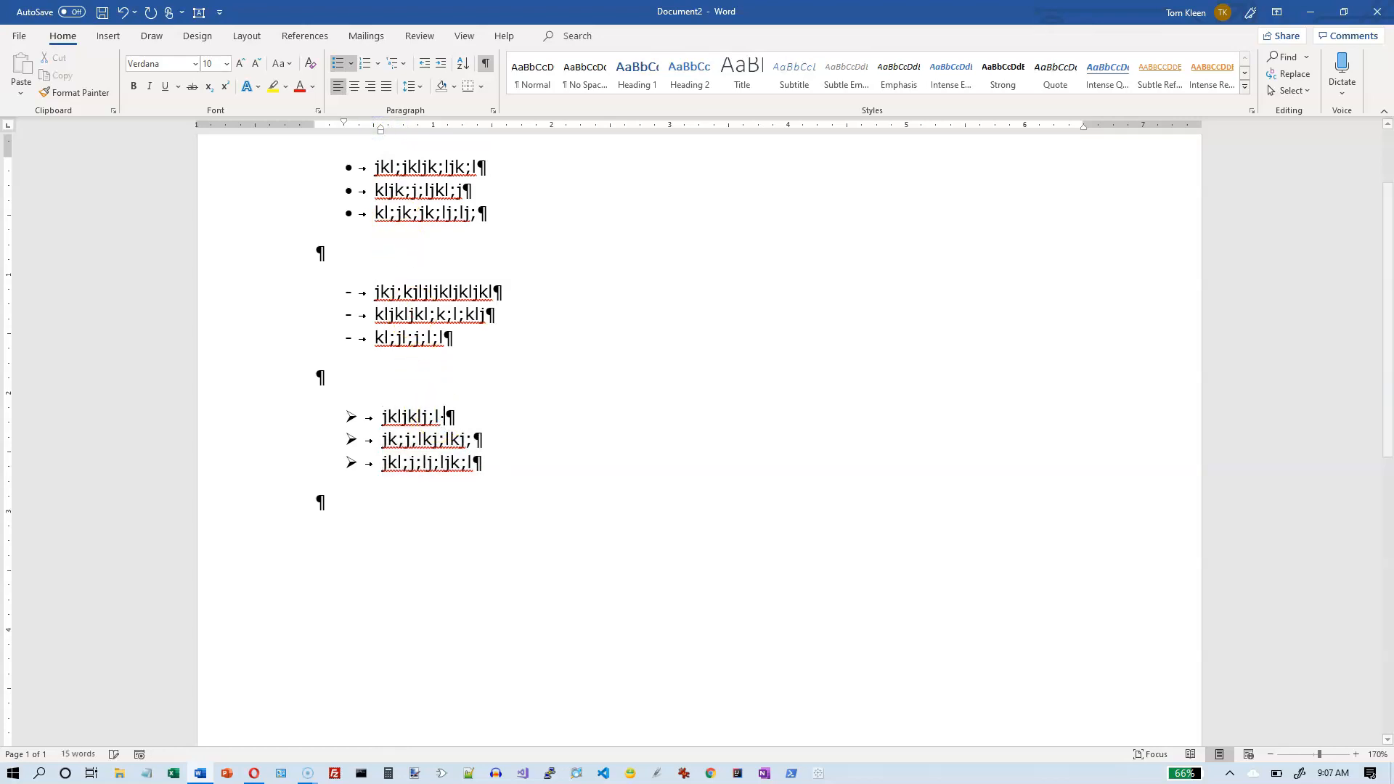
pyautogui.write(' l;jkl;j')
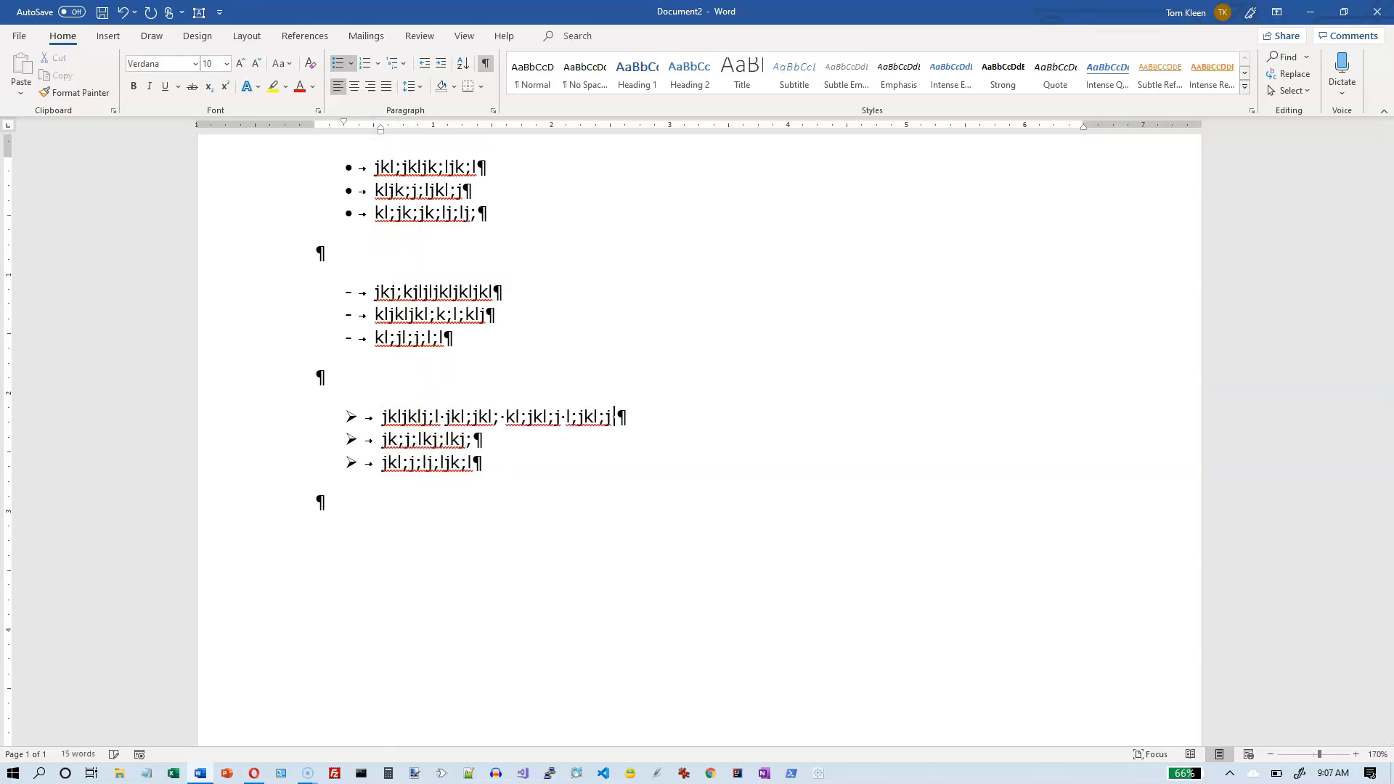
pyautogui.write(' jkl;j kl;j kl;j kl;jkl; jkl; jkl;')
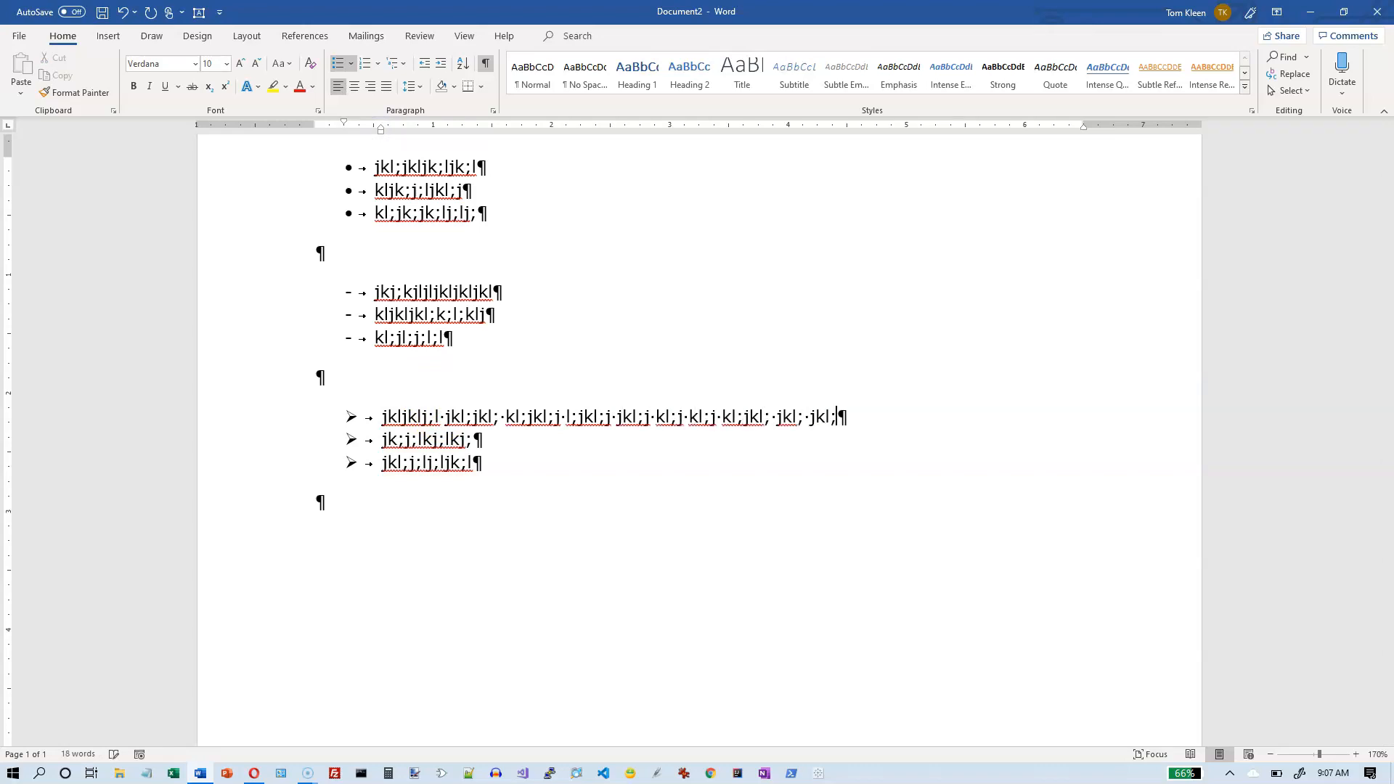
pyautogui.write('j kl;jkl; jlk;j l;kjkl; j;lkjkl;j kl;jkl; jkl')
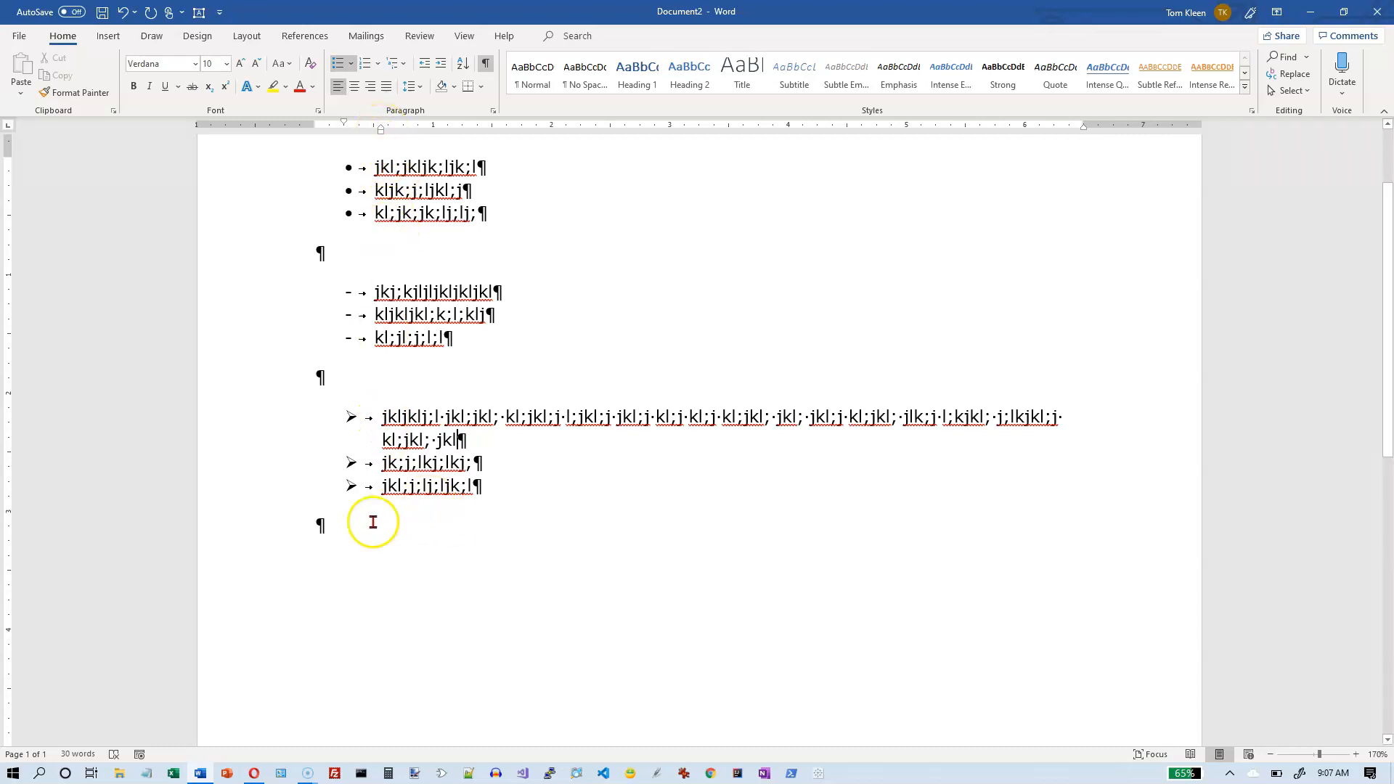
# Begin defining a new bullet for the three arrow items and open the symbol chooser for its bullet character
pyautogui.moveTo(425, 418); pyautogui.dragTo(533, 497)
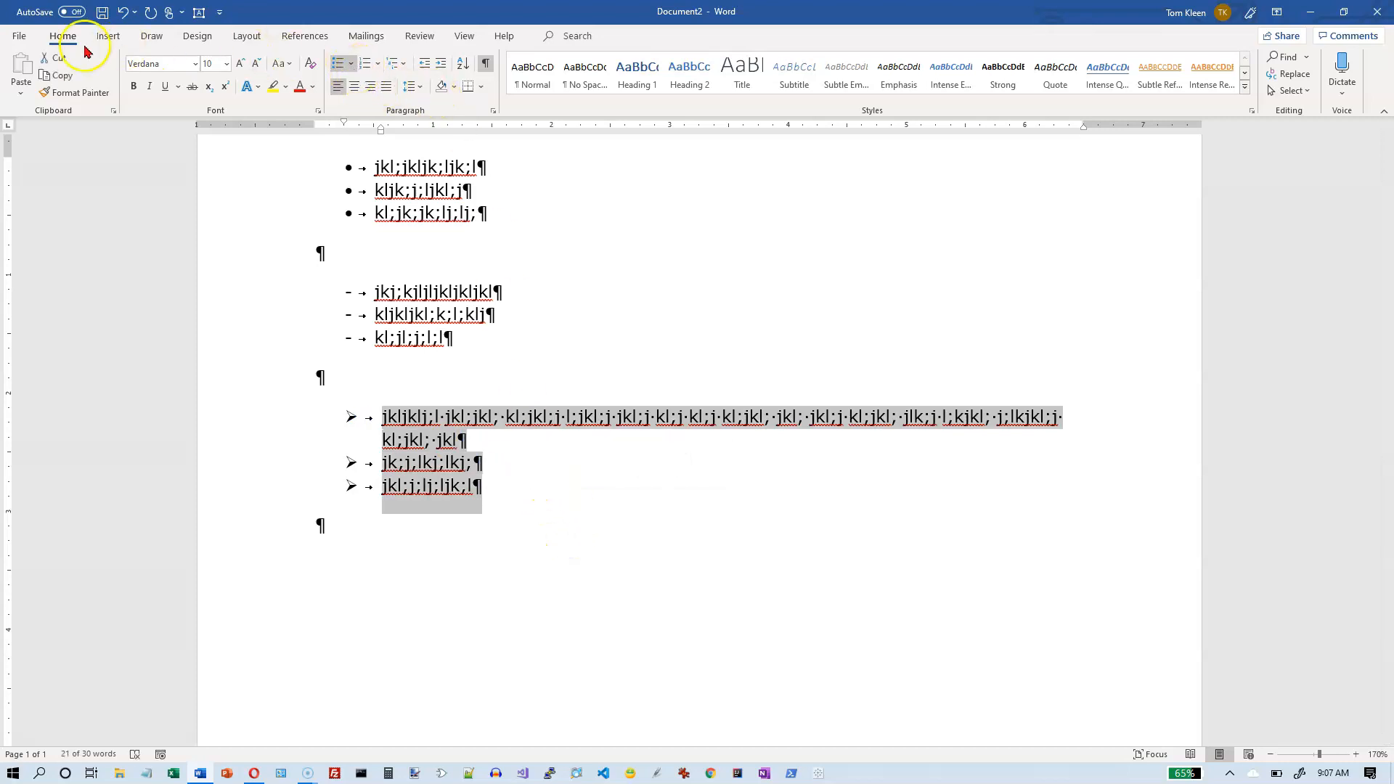
pyautogui.click(353, 65)
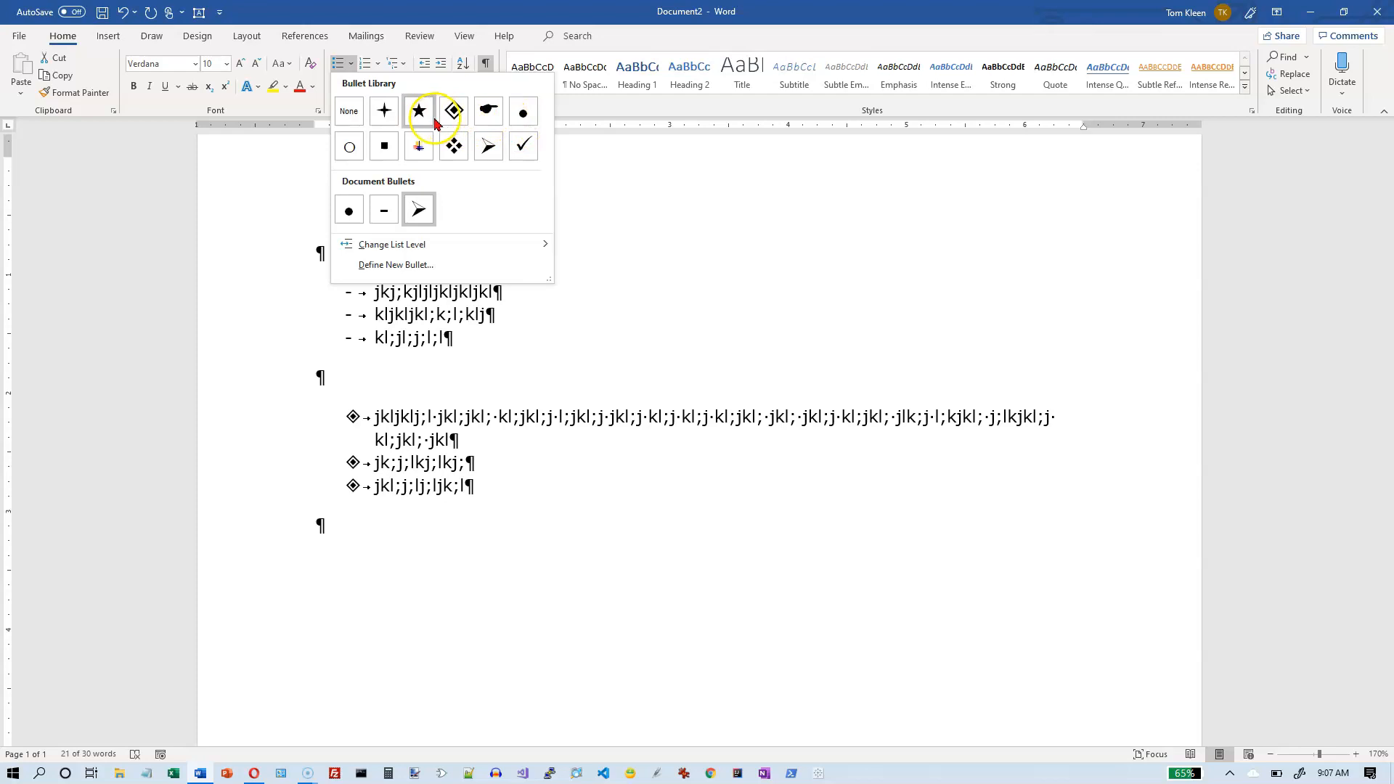
pyautogui.click(394, 268)
pyautogui.moveTo(690, 240); pyautogui.dragTo(527, 149)
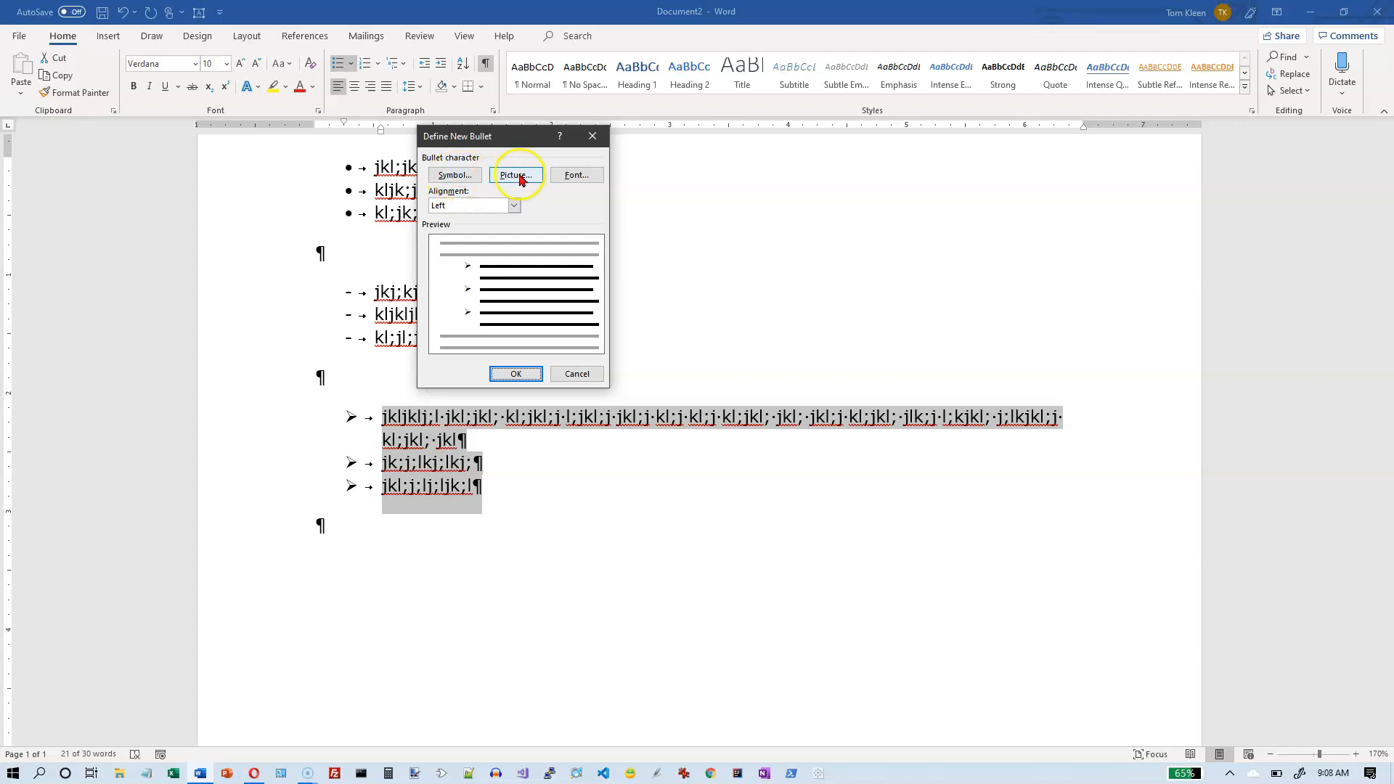
pyautogui.click(455, 176)
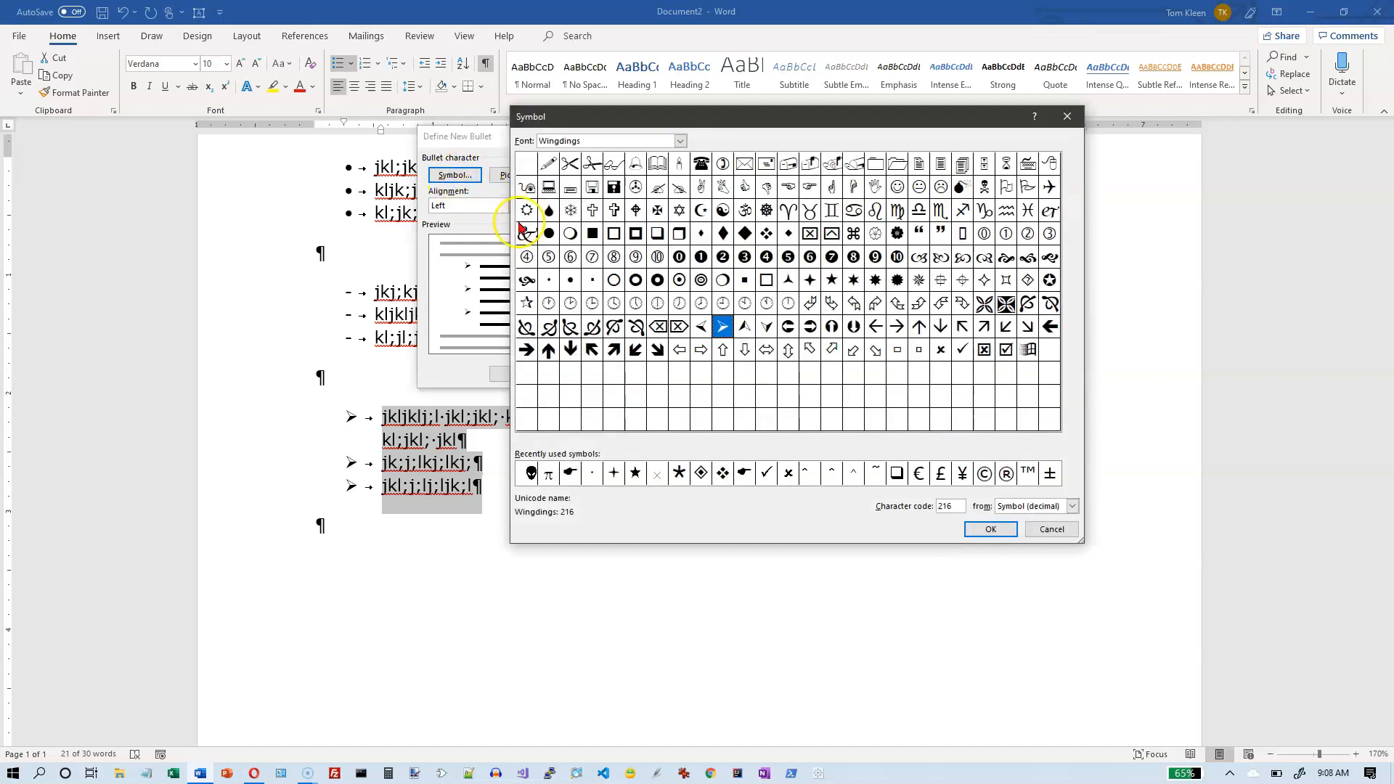
pyautogui.moveTo(732, 121); pyautogui.dragTo(763, 142)
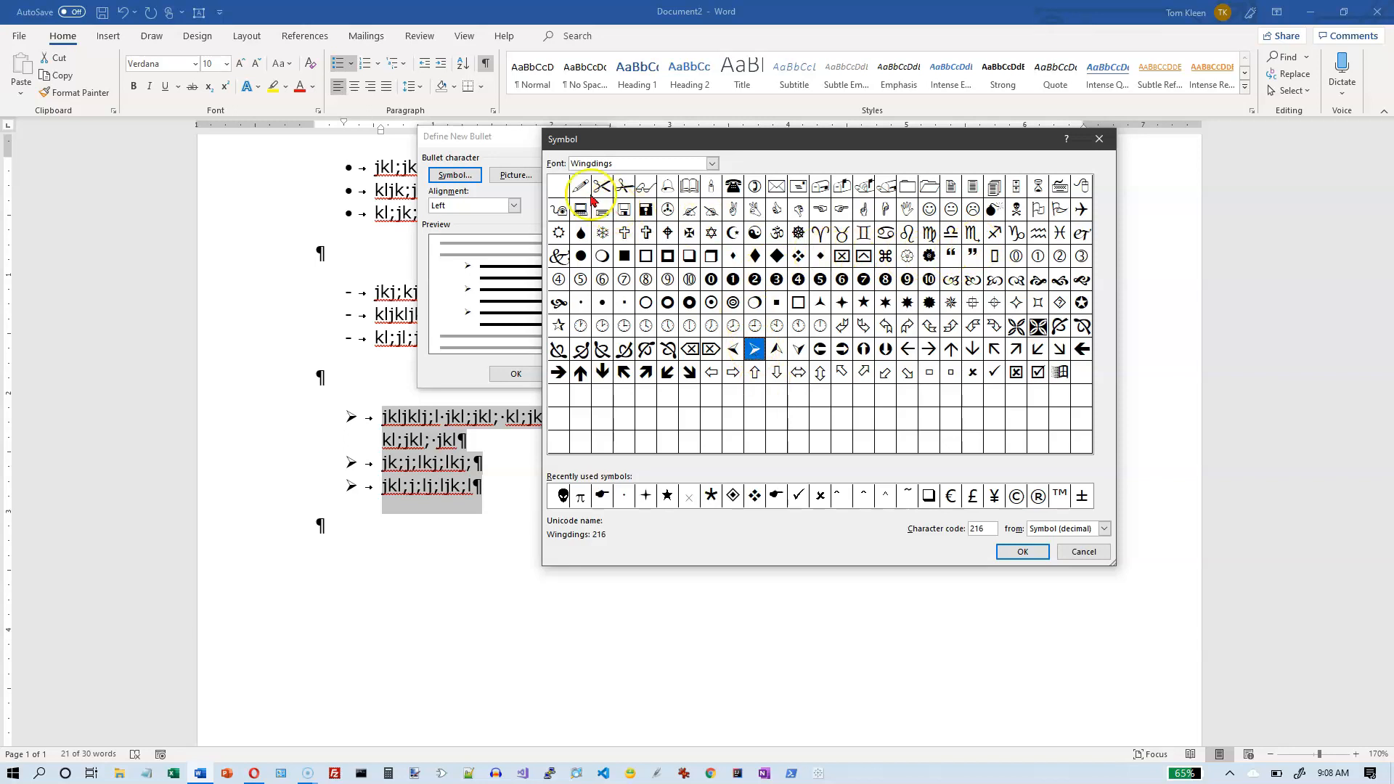
# Choose the Wingdings four-diamond symbol, character code 118, as the new bullet and apply it to the three arrow items
pyautogui.click(559, 187)
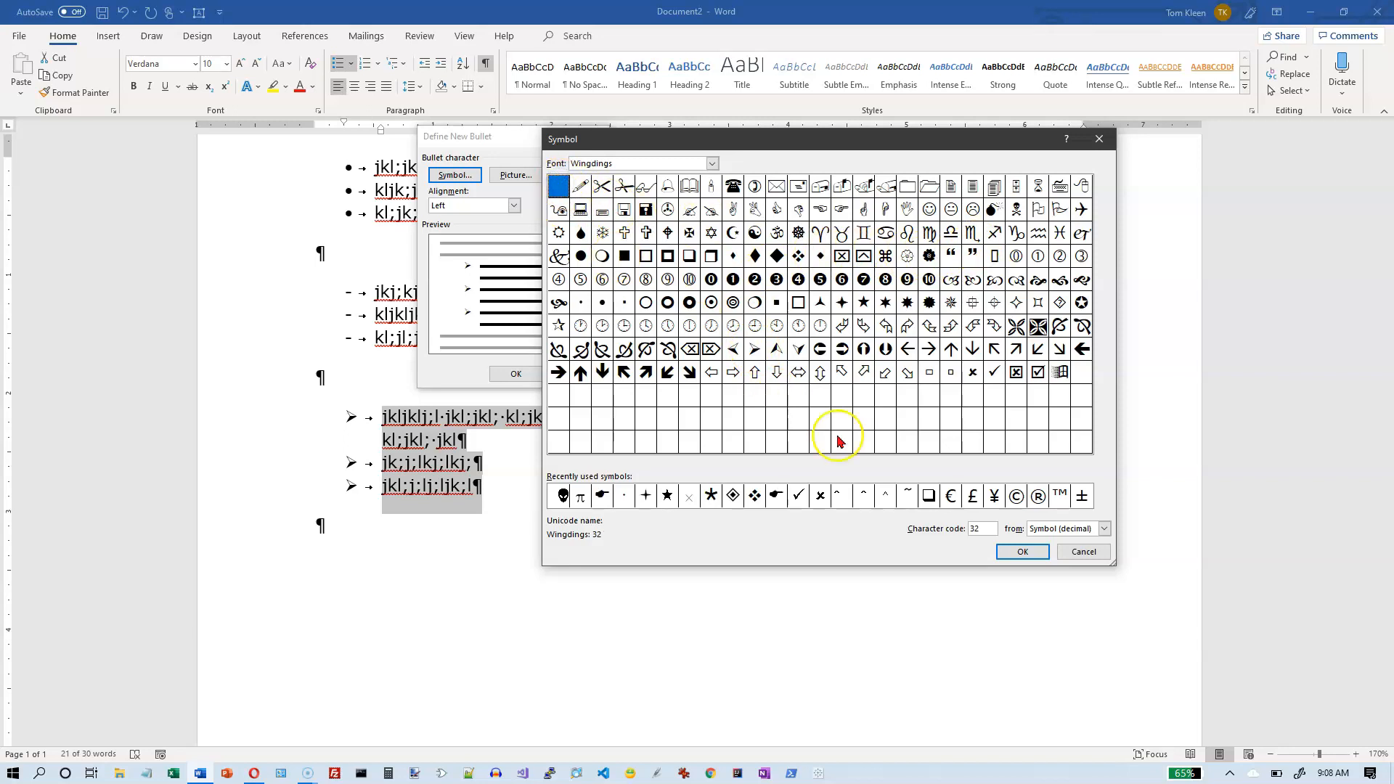
pyautogui.click(581, 187)
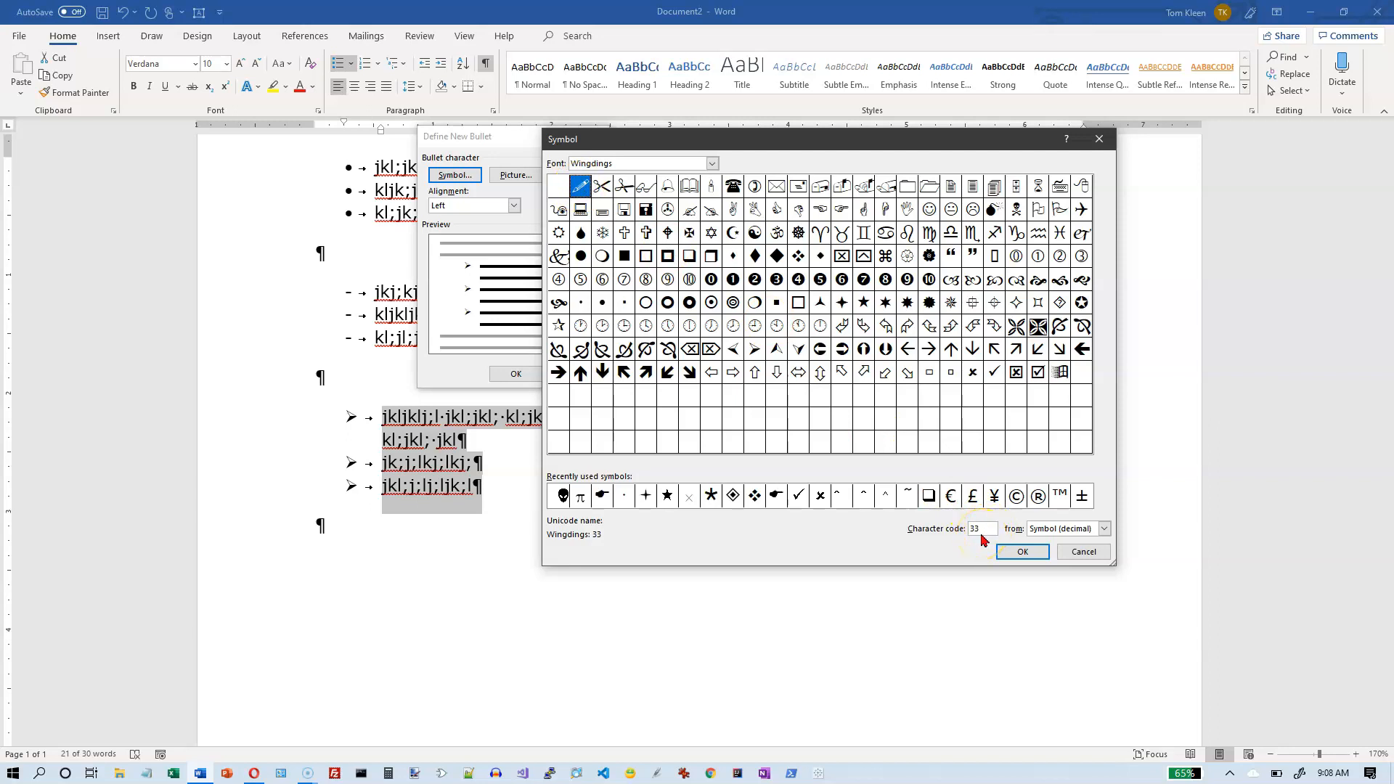
pyautogui.click(1065, 375)
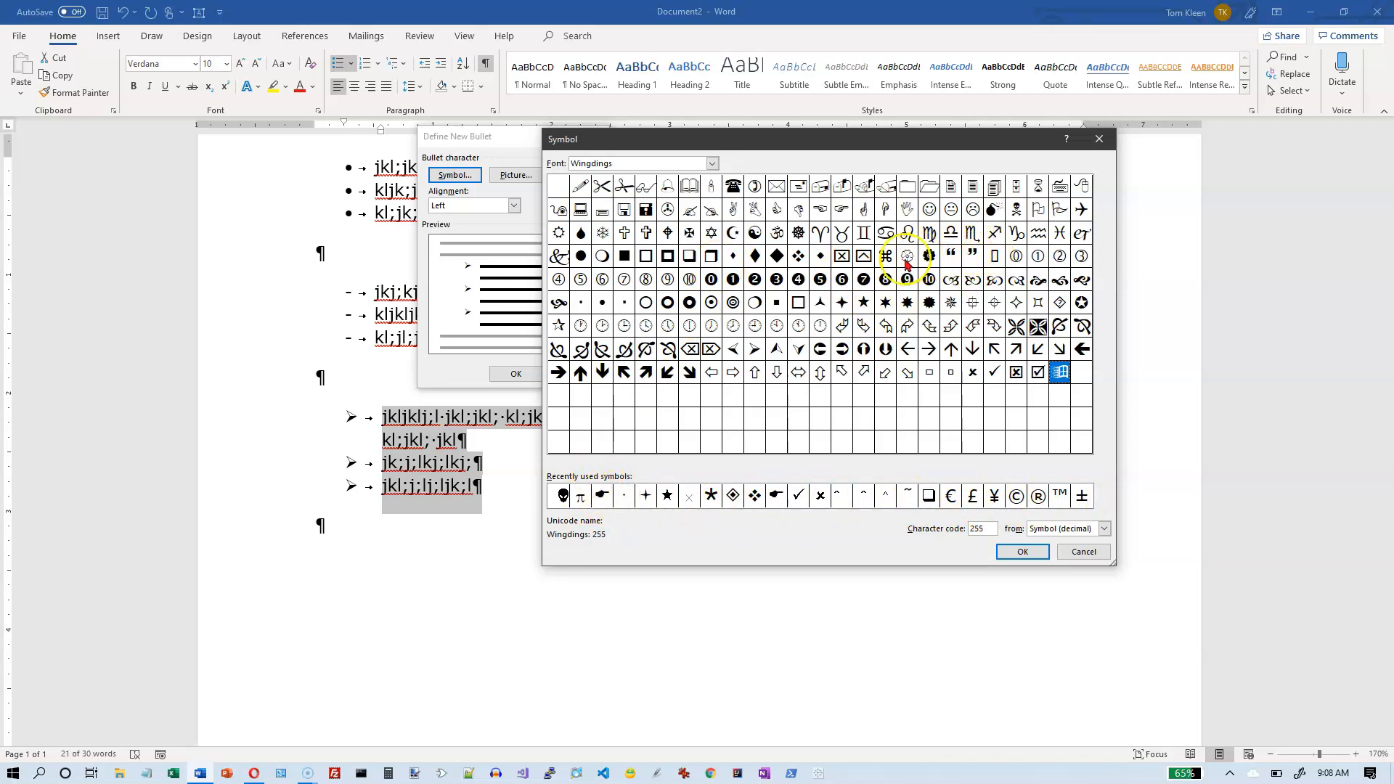
pyautogui.click(798, 258)
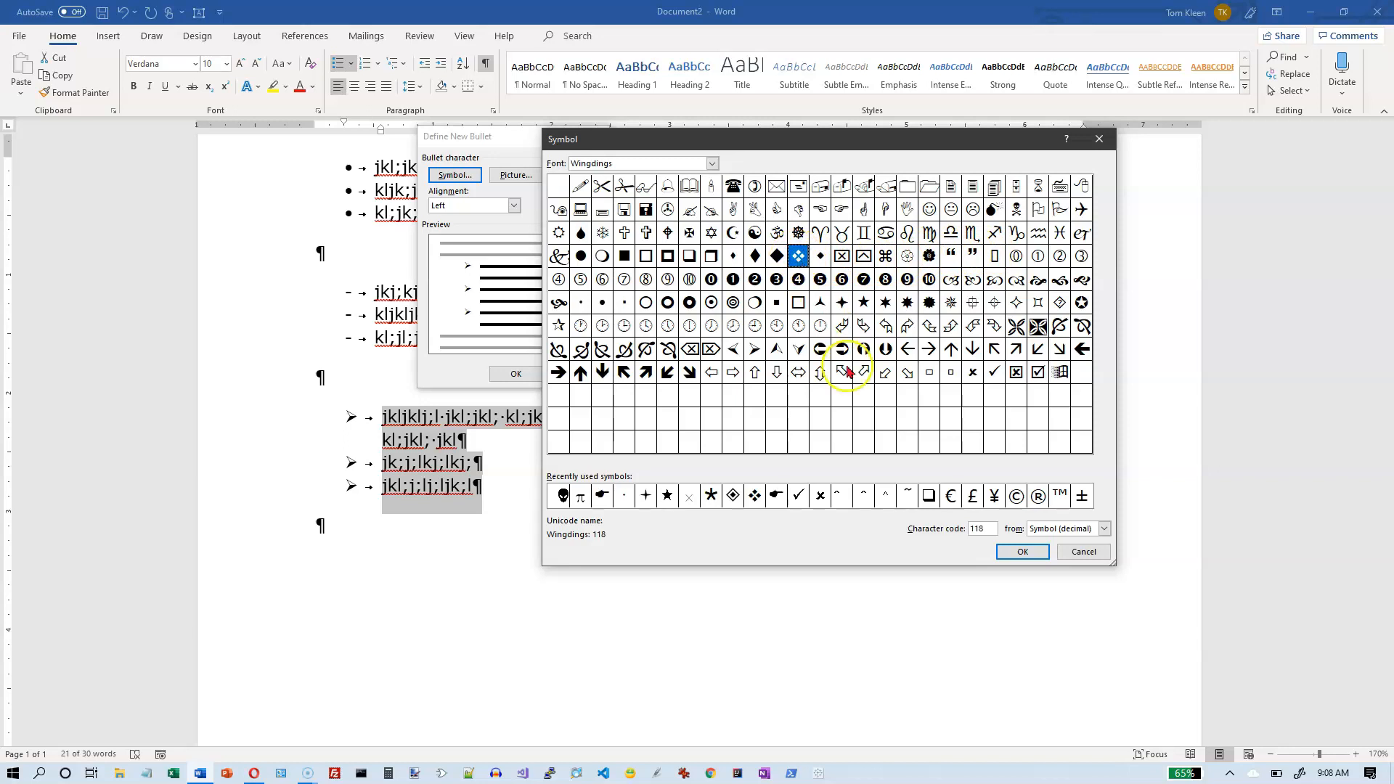
pyautogui.click(1022, 552)
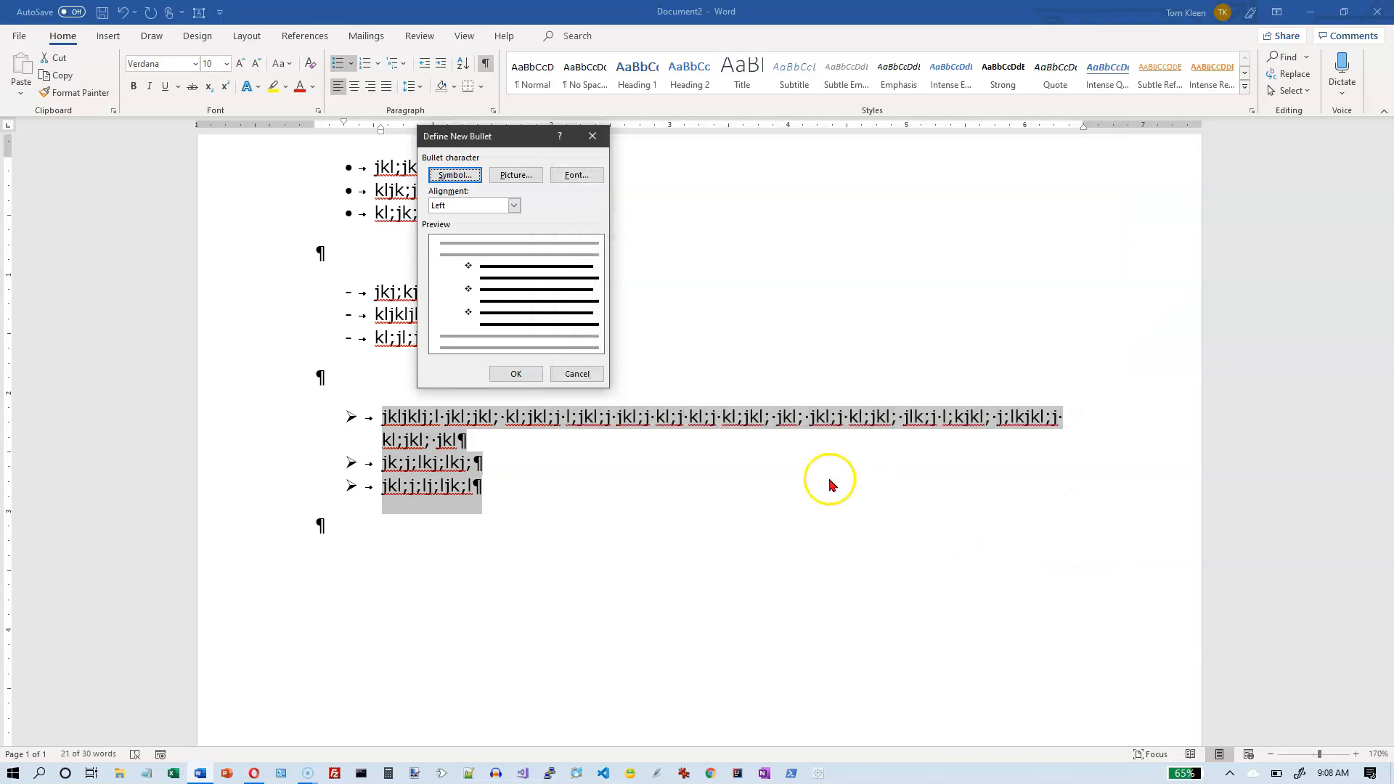
pyautogui.click(516, 373)
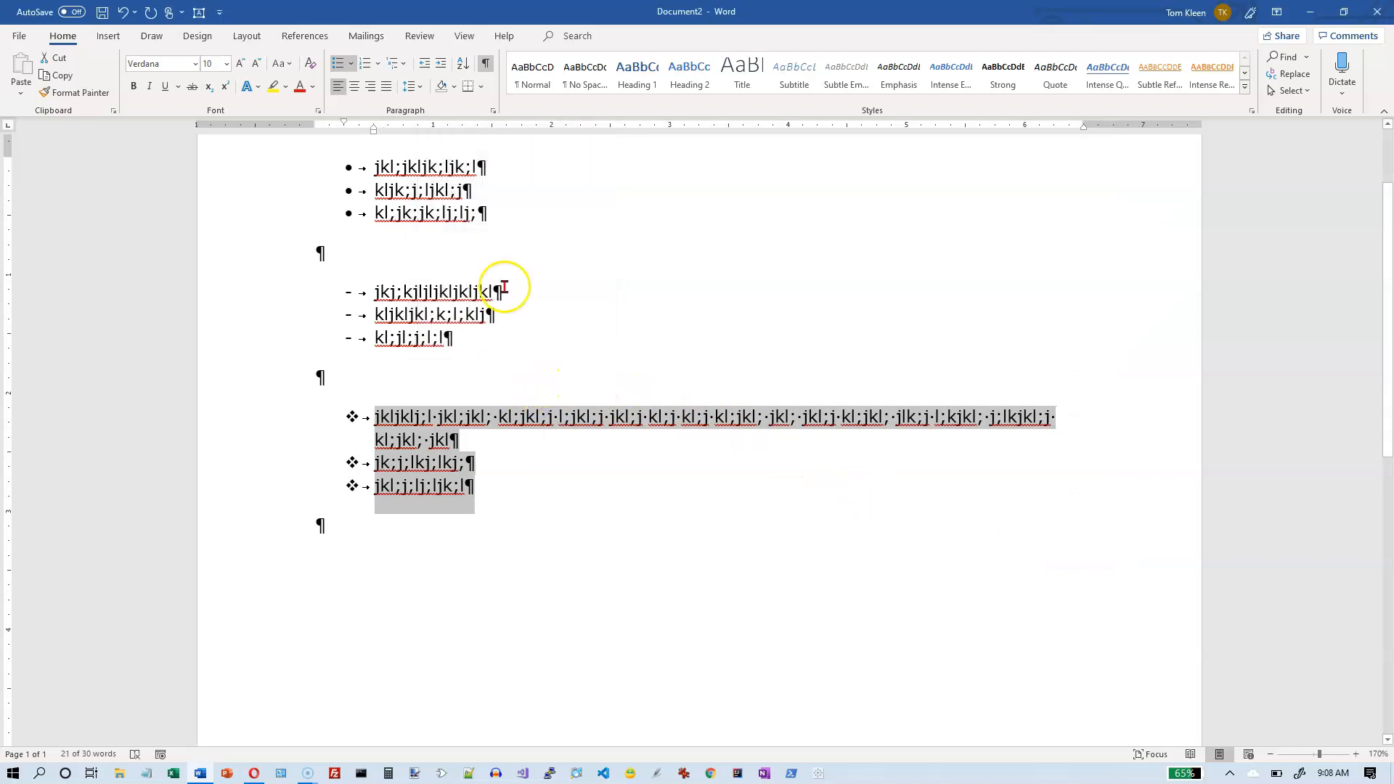
# Begin defining a picture bullet for the same three items and search Bing images for "bullets"
pyautogui.click(351, 64)
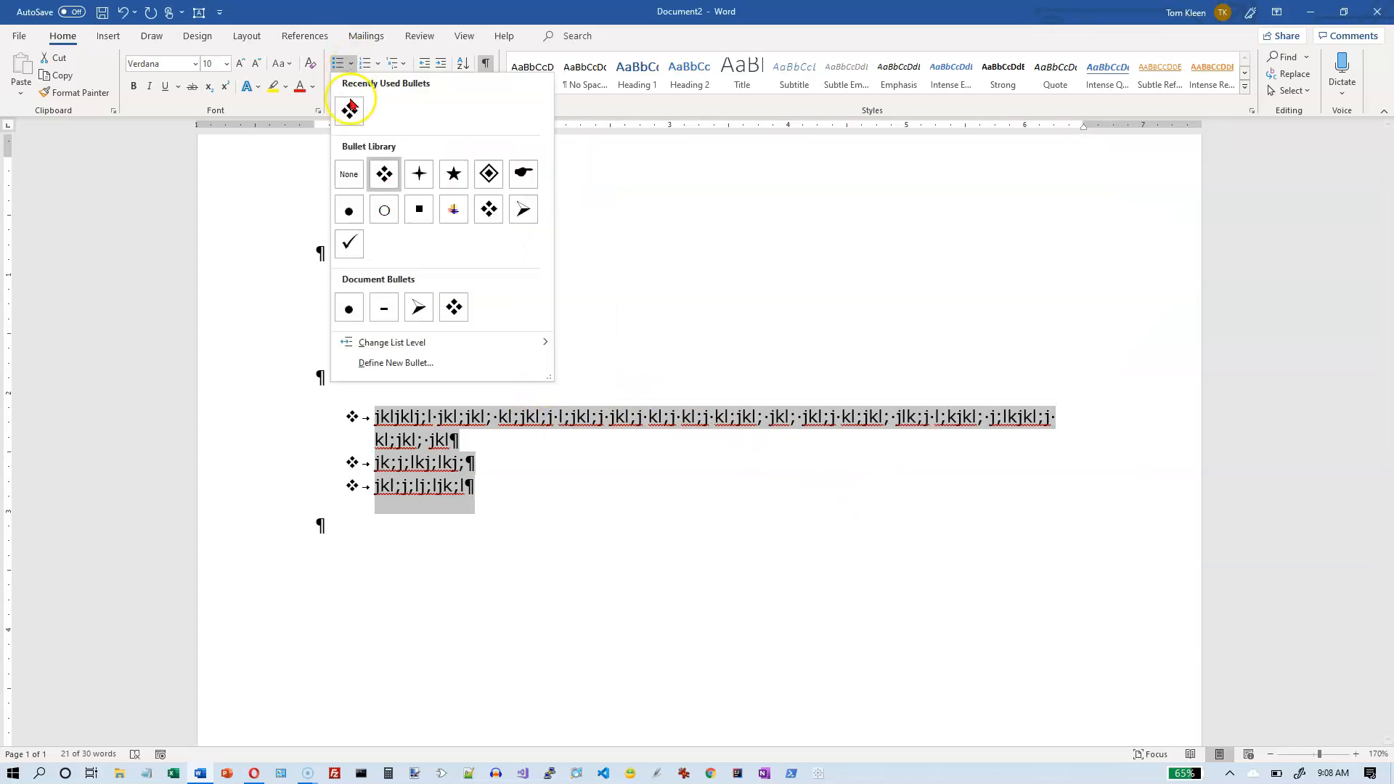
pyautogui.click(387, 363)
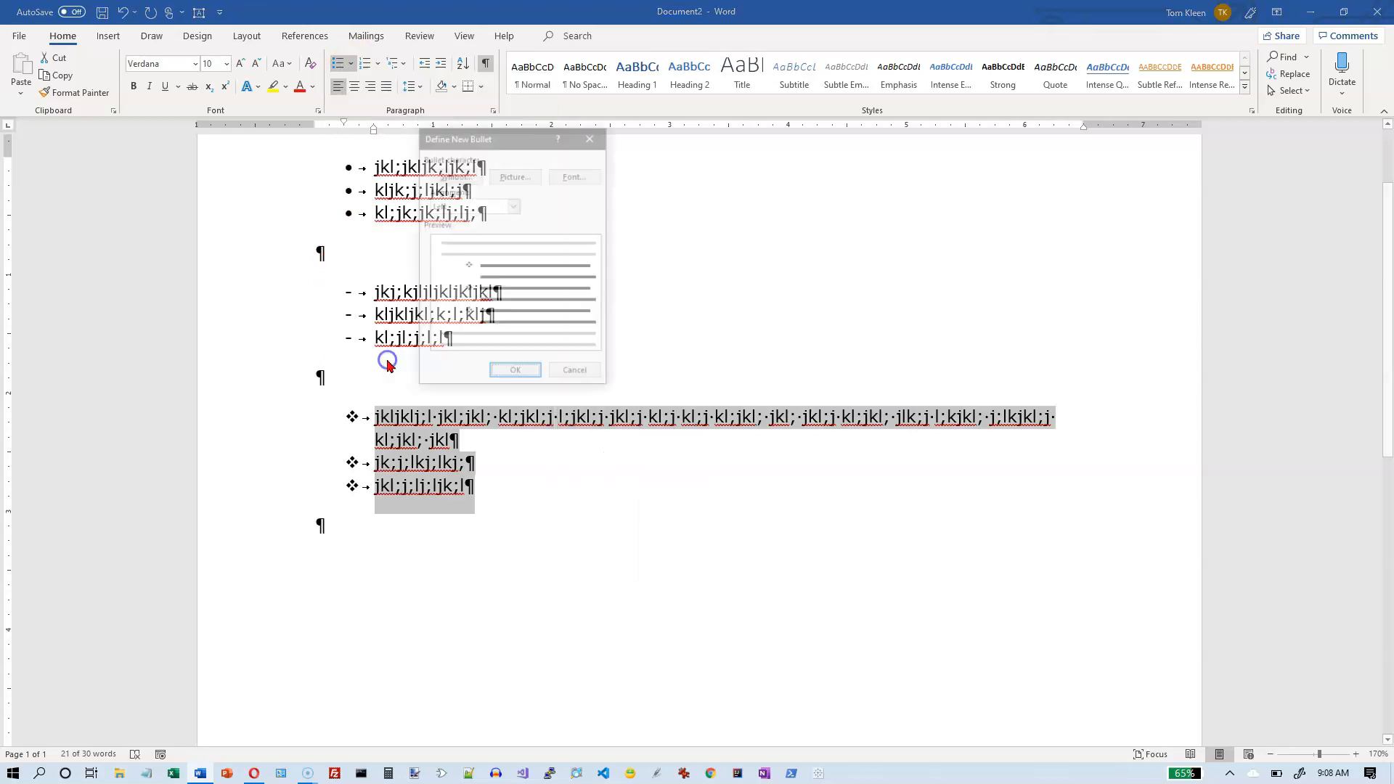
pyautogui.click(526, 177)
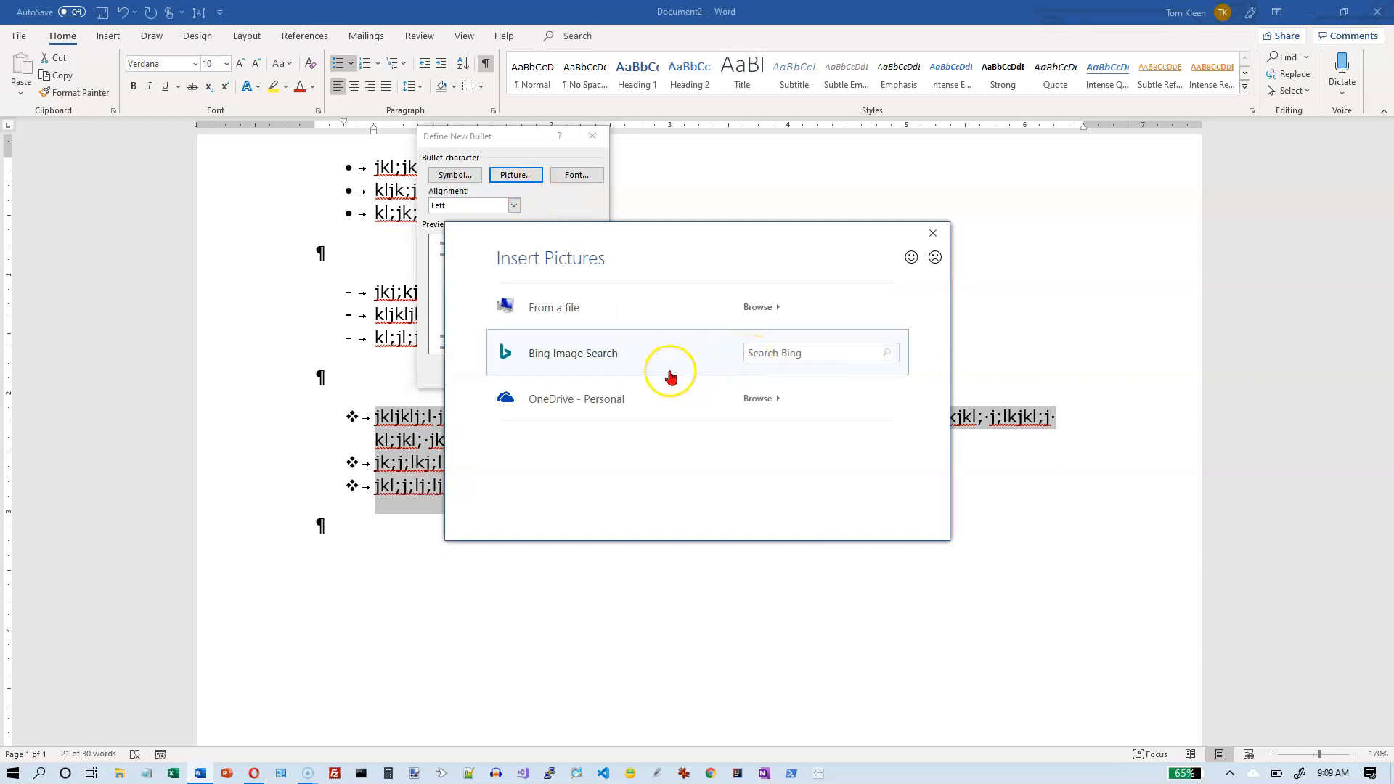
pyautogui.click(828, 353)
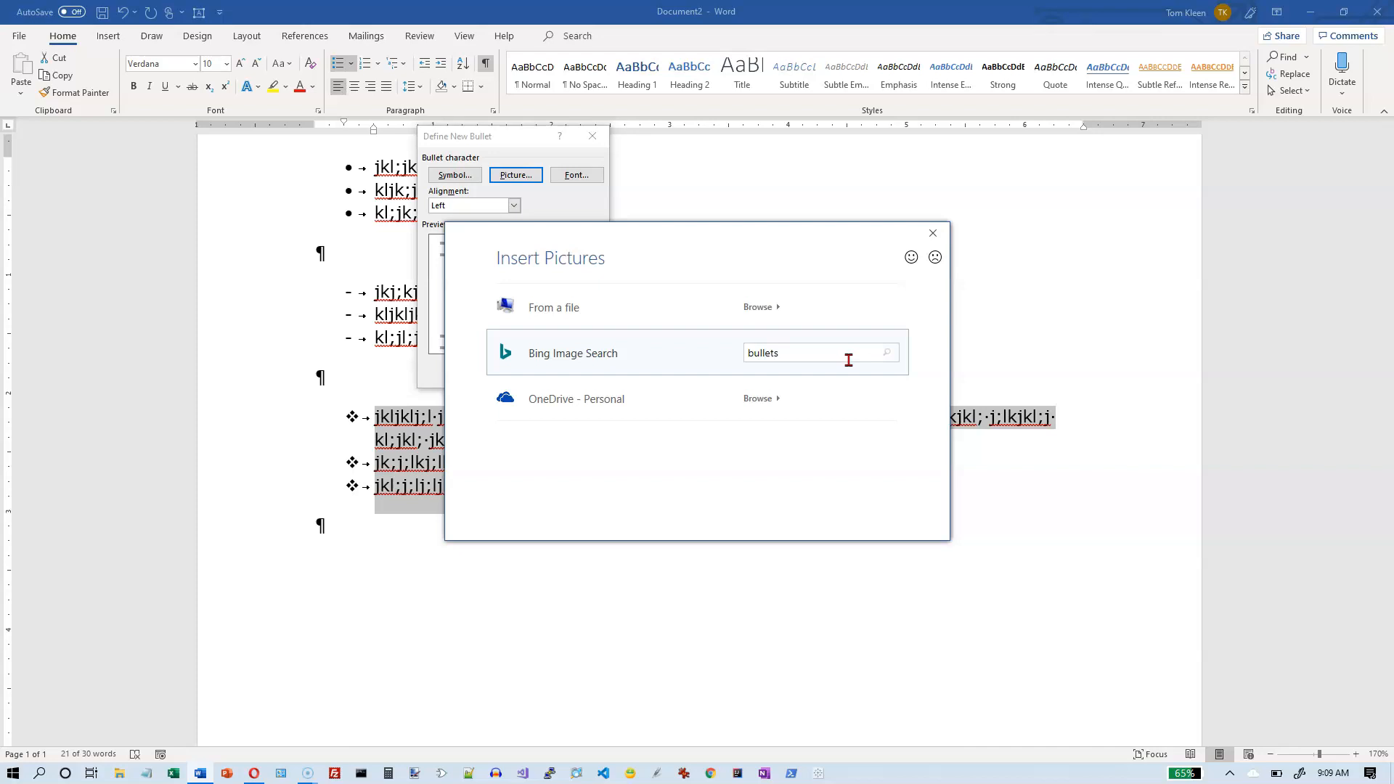
pyautogui.press('Return')
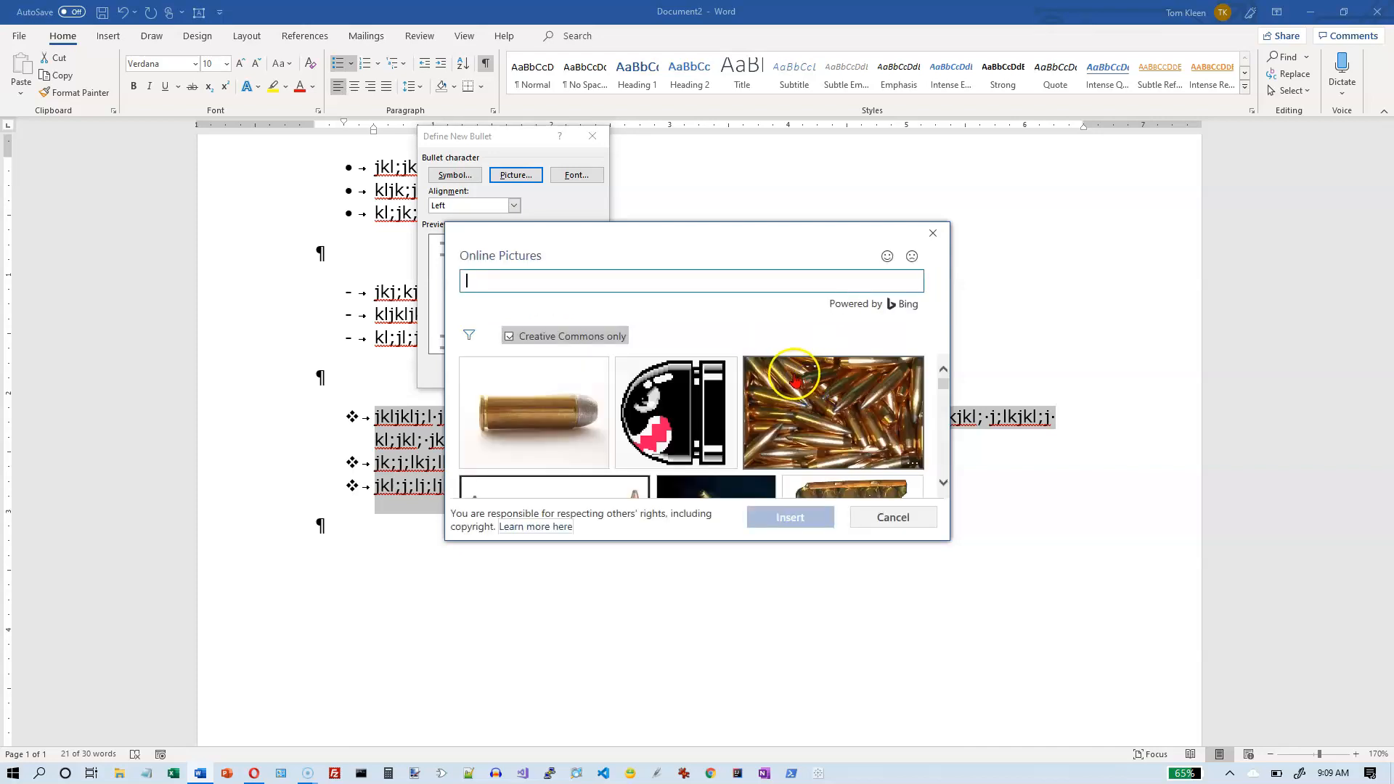
pyautogui.click(946, 445)
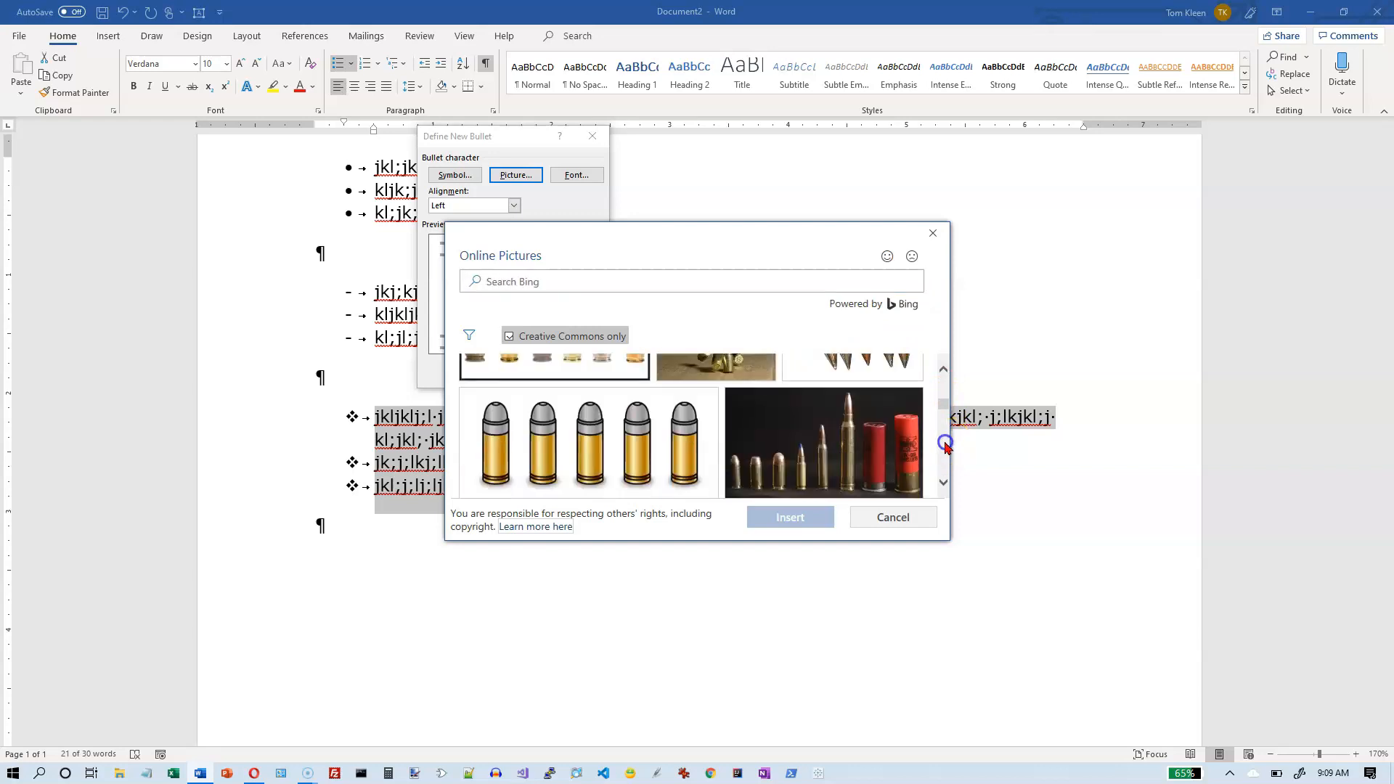
pyautogui.click(946, 444)
pyautogui.moveTo(943, 430); pyautogui.dragTo(944, 380)
# Search the online pictures for "bullet symbol" and apply the red globe picture as the bullet for the three selected items
pyautogui.click(602, 283)
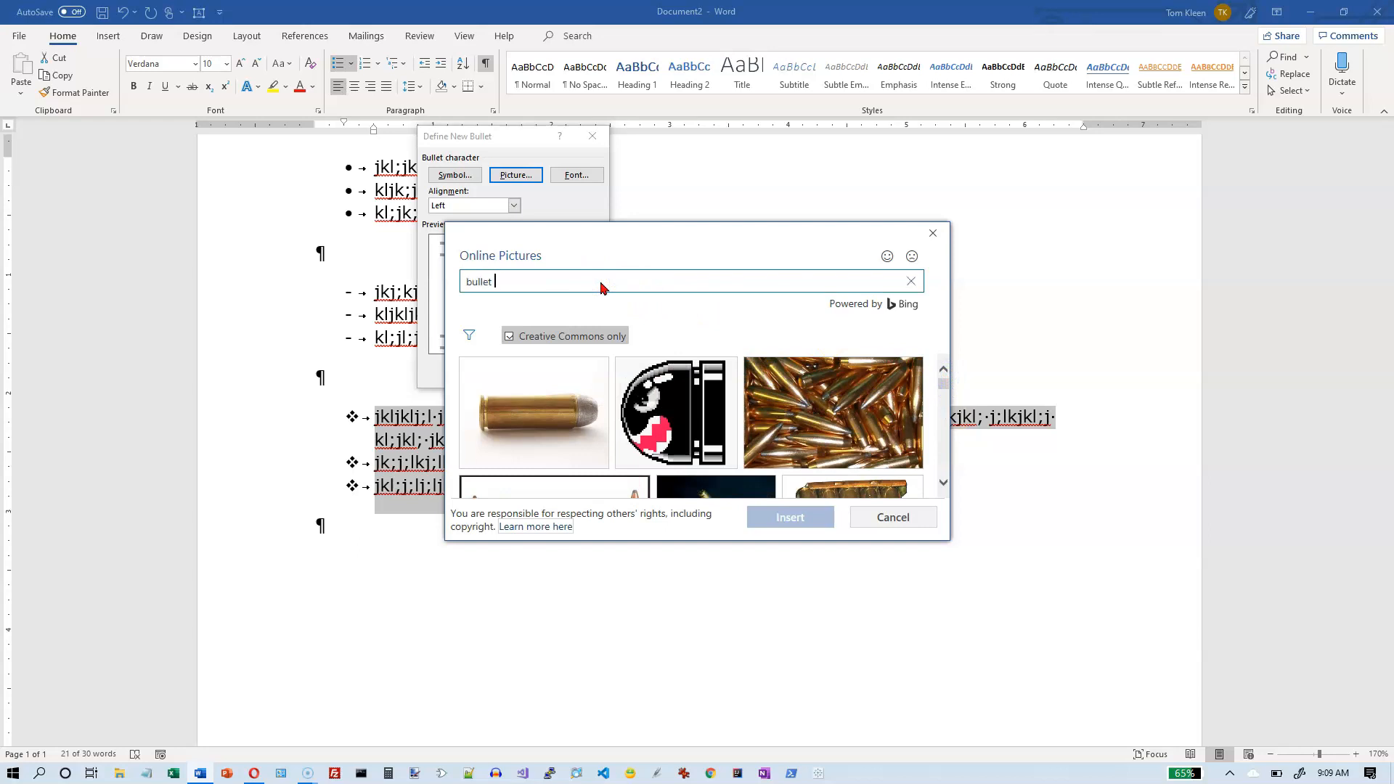
pyautogui.press('Return')
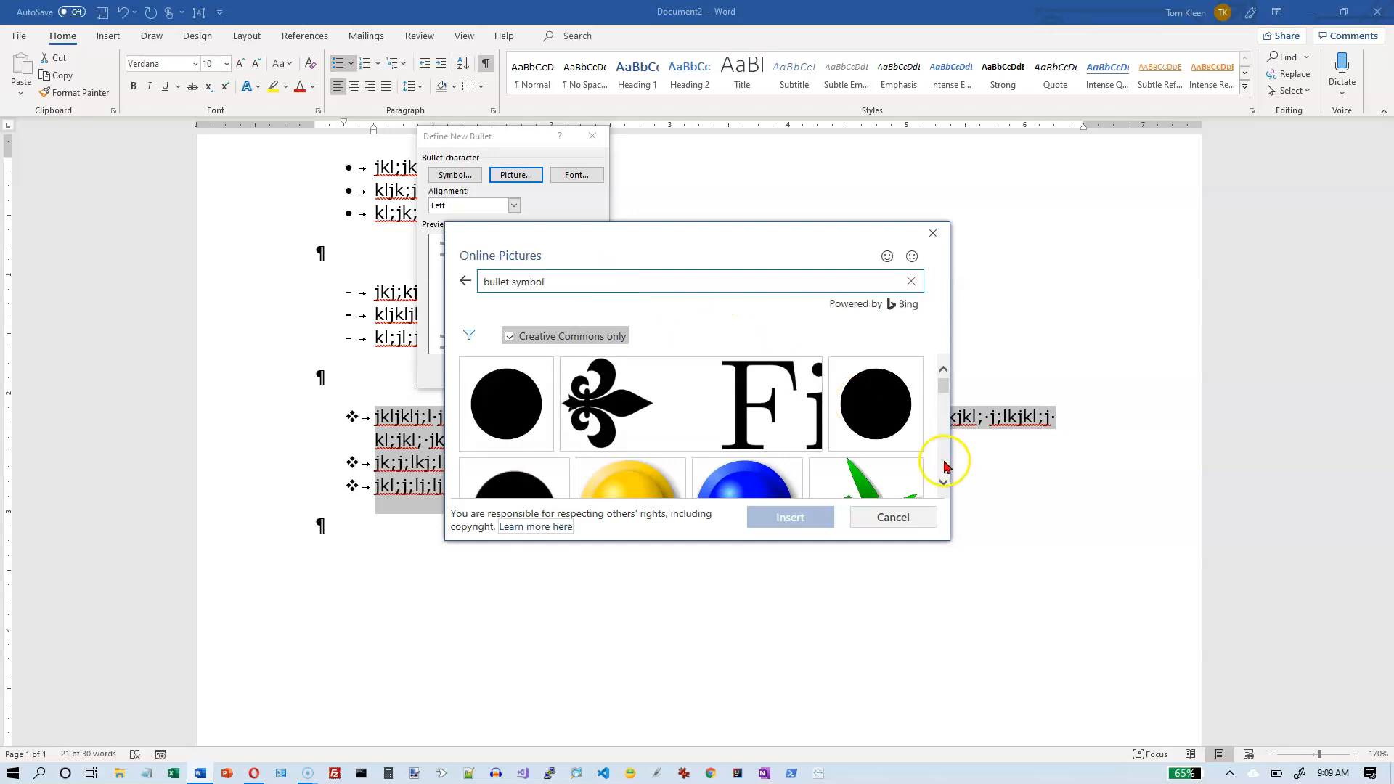
pyautogui.click(946, 465)
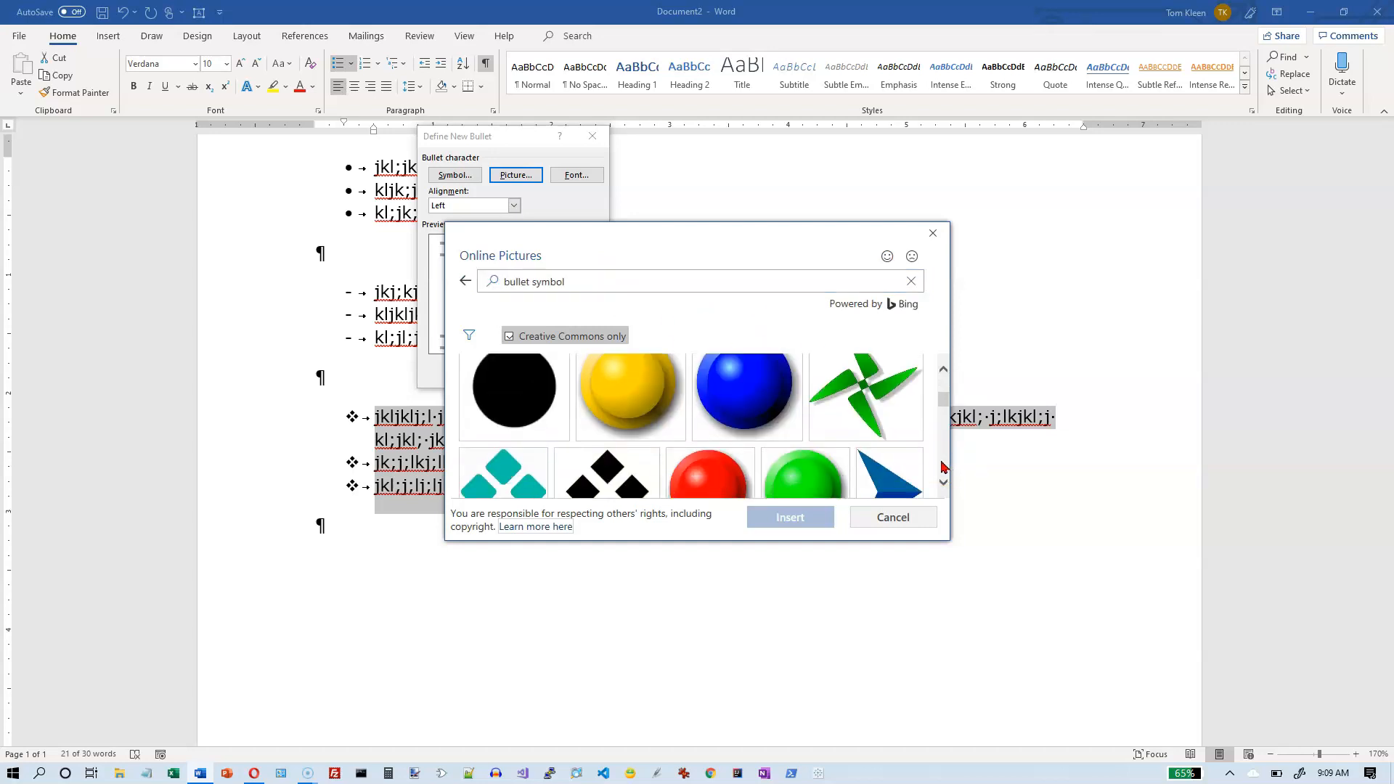
pyautogui.click(943, 465)
pyautogui.click(944, 466)
pyautogui.click(944, 466)
pyautogui.click(944, 465)
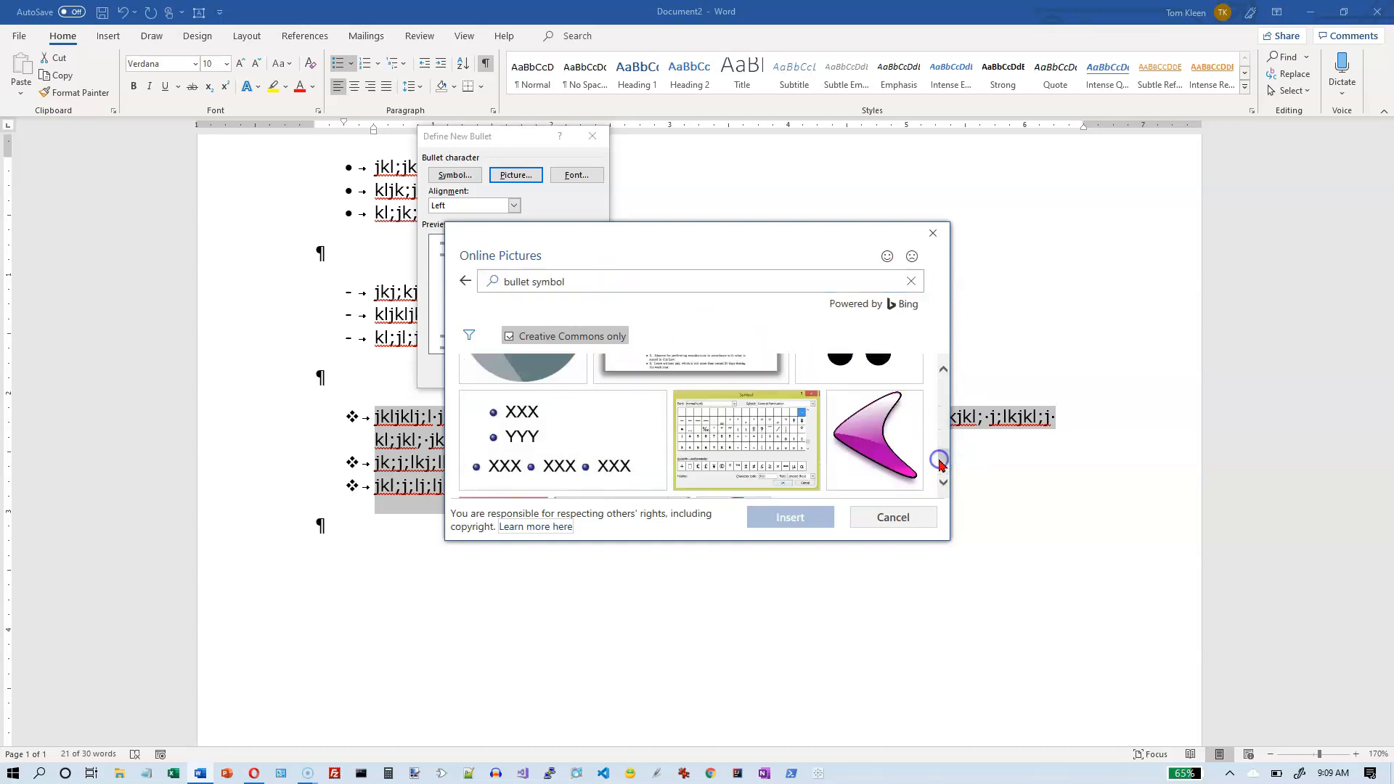
pyautogui.click(942, 465)
pyautogui.click(942, 465)
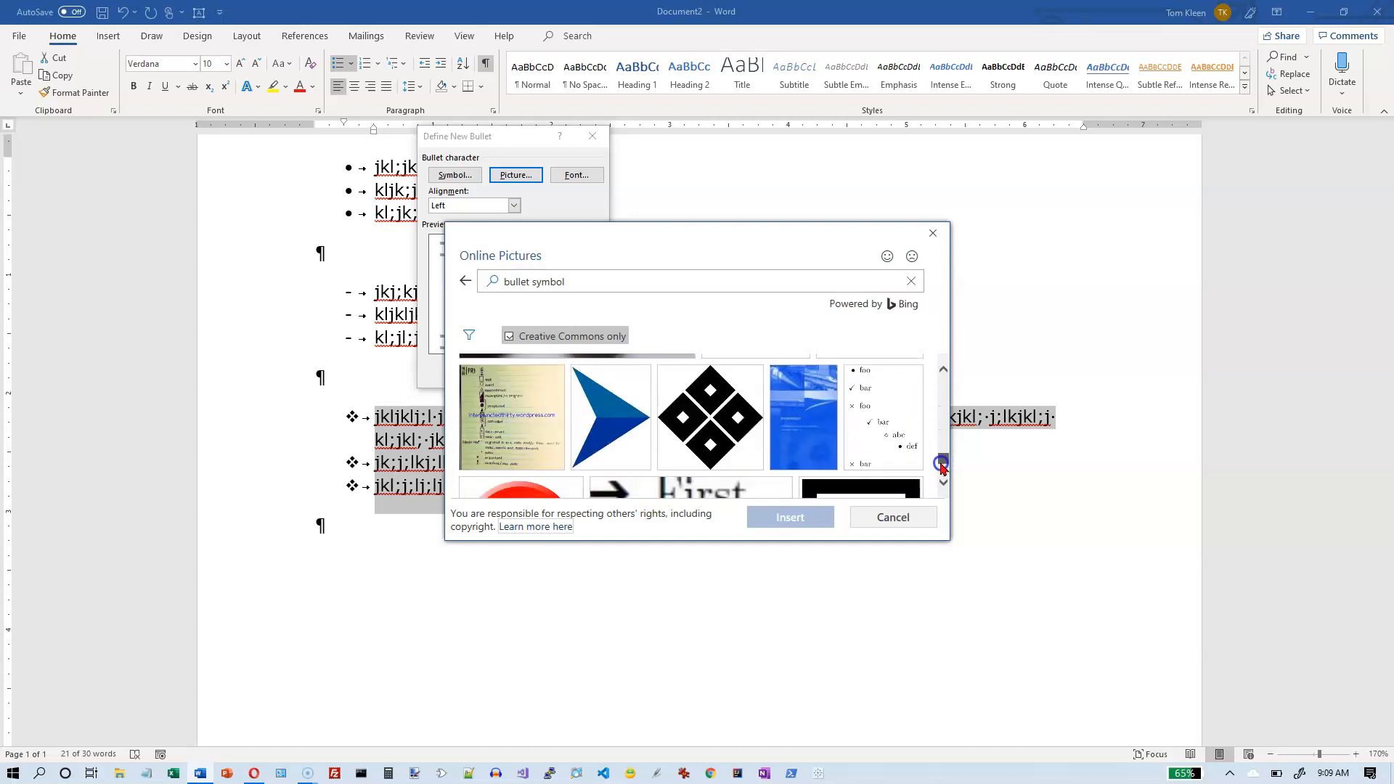
pyautogui.moveTo(942, 464); pyautogui.dragTo(941, 401)
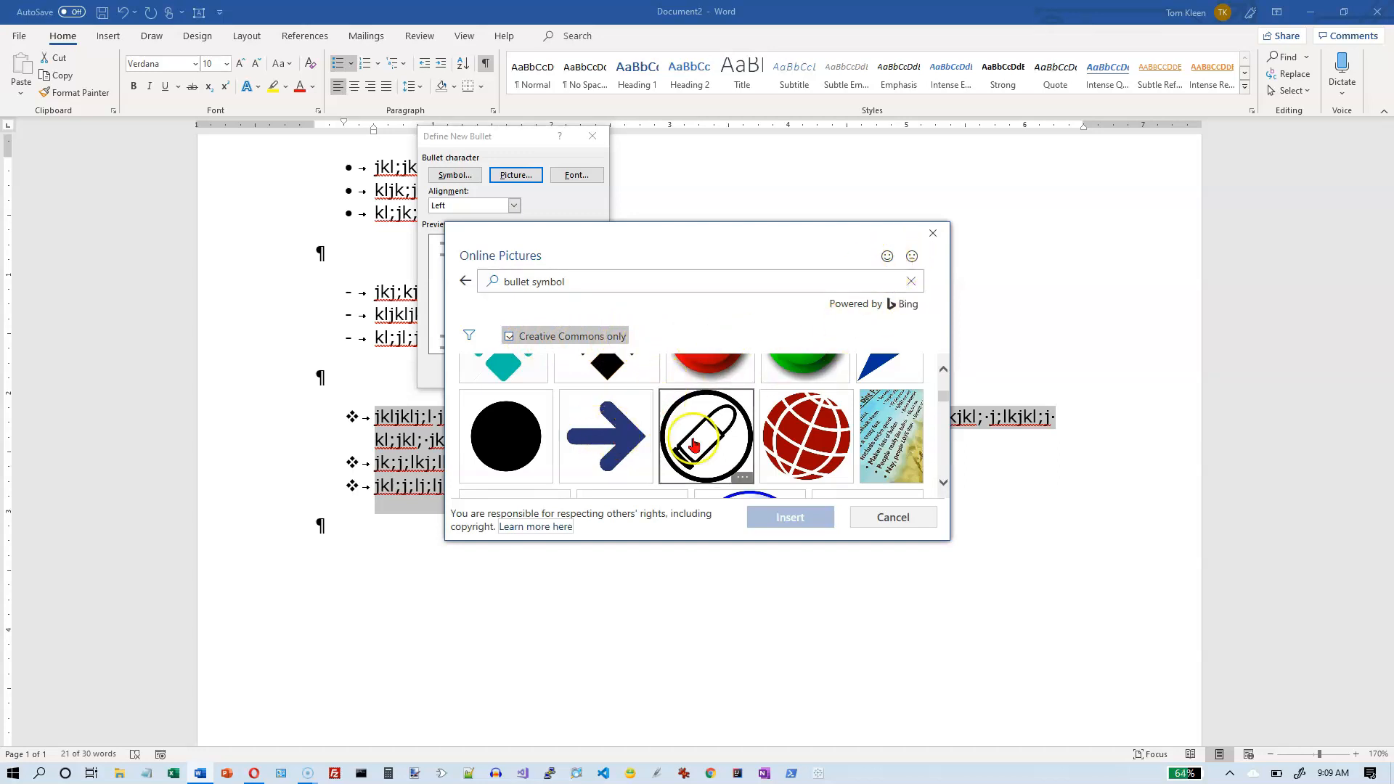
pyautogui.click(811, 445)
pyautogui.click(791, 517)
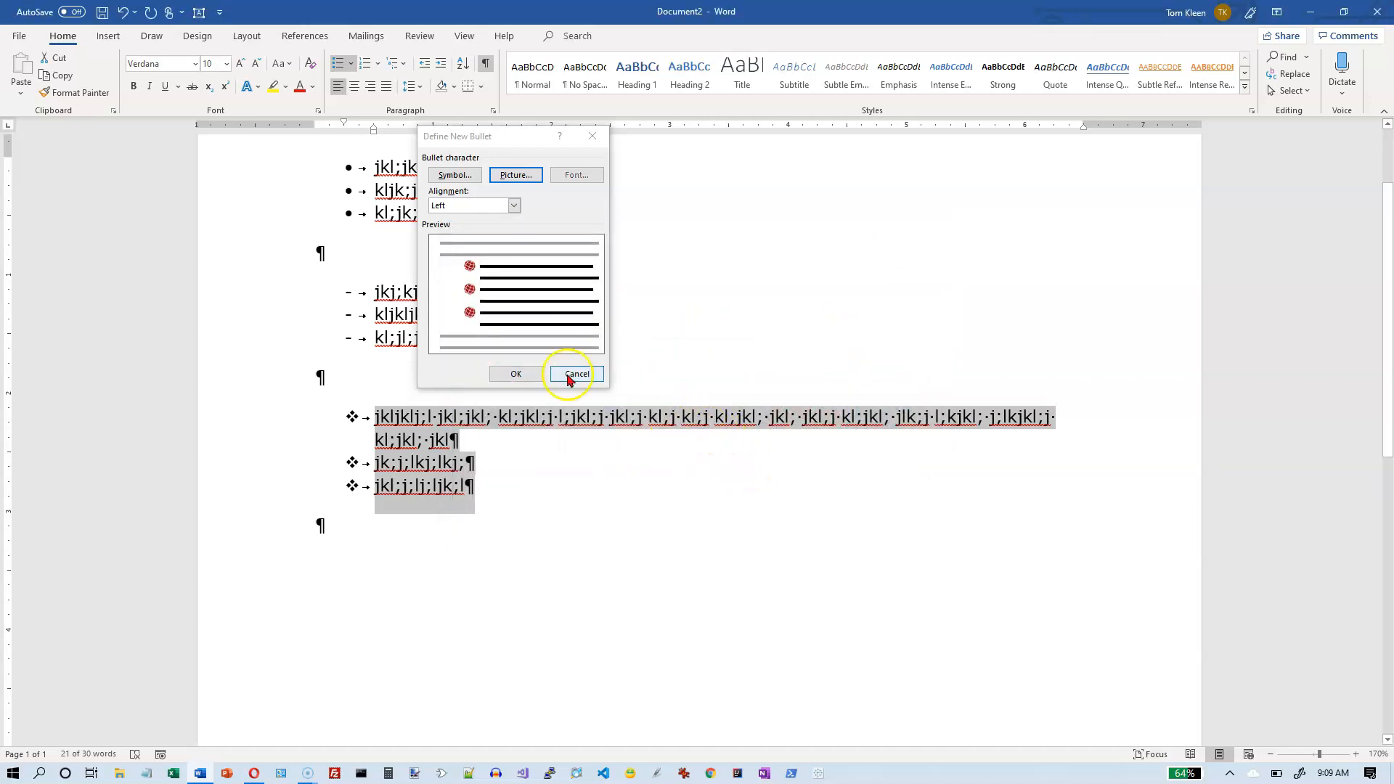
pyautogui.click(516, 376)
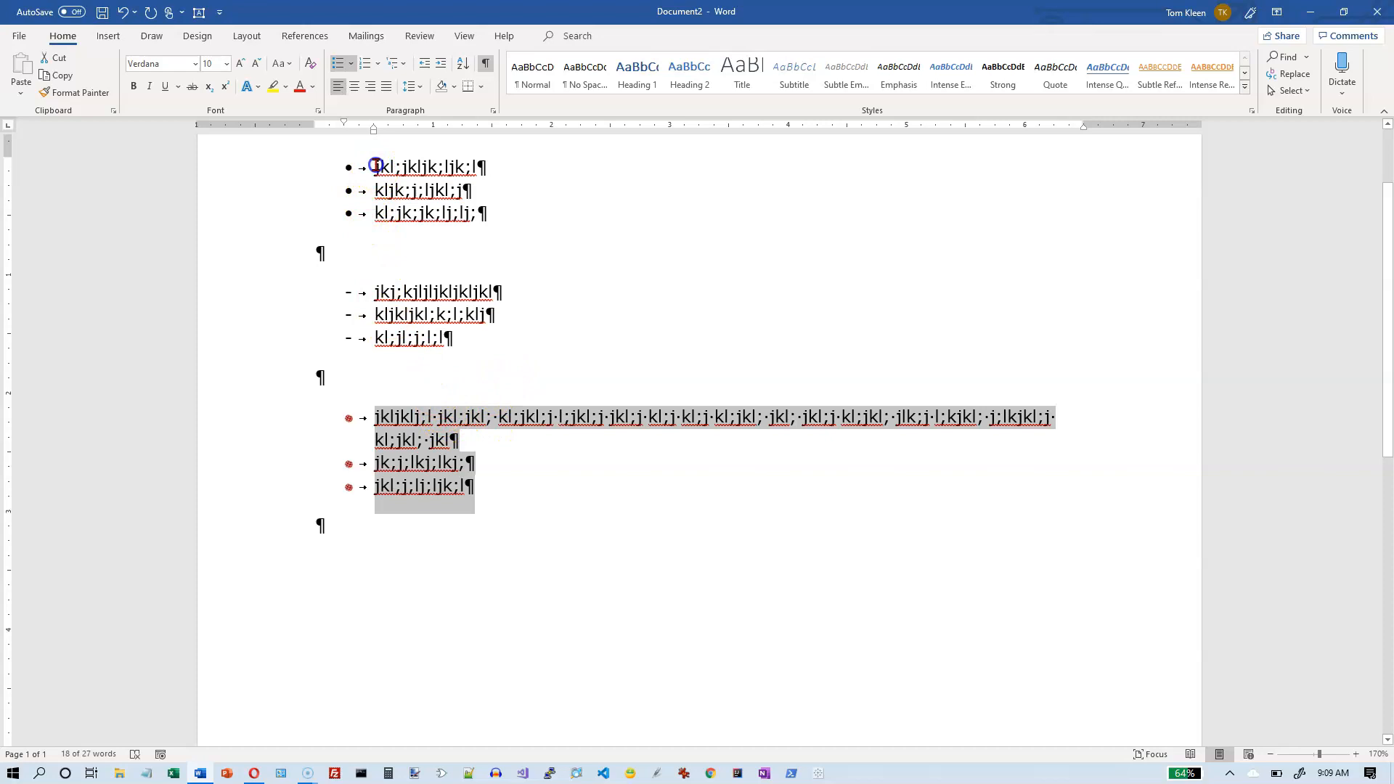
# Set the font color of all three items in the first, round-bullet list to standard Red
pyautogui.moveTo(375, 166); pyautogui.dragTo(569, 227)
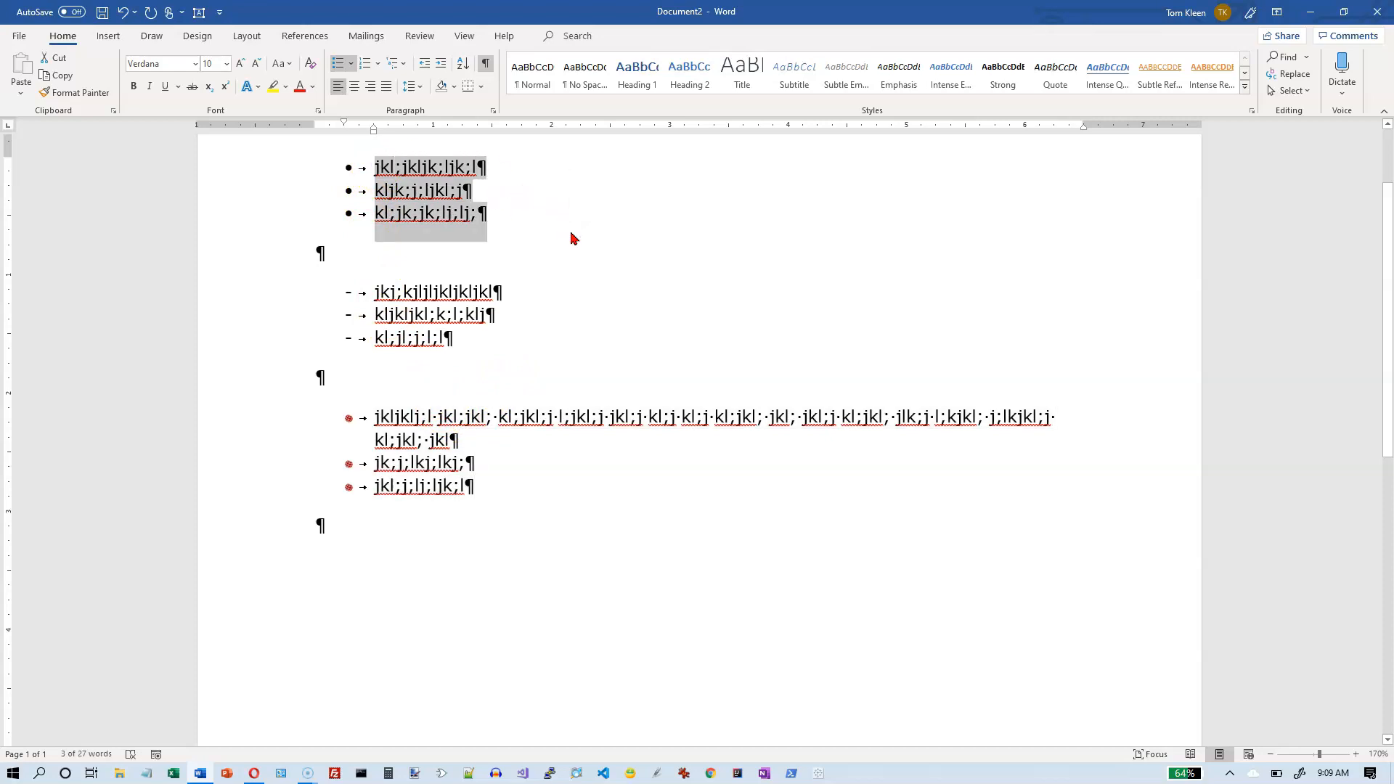
pyautogui.click(398, 191)
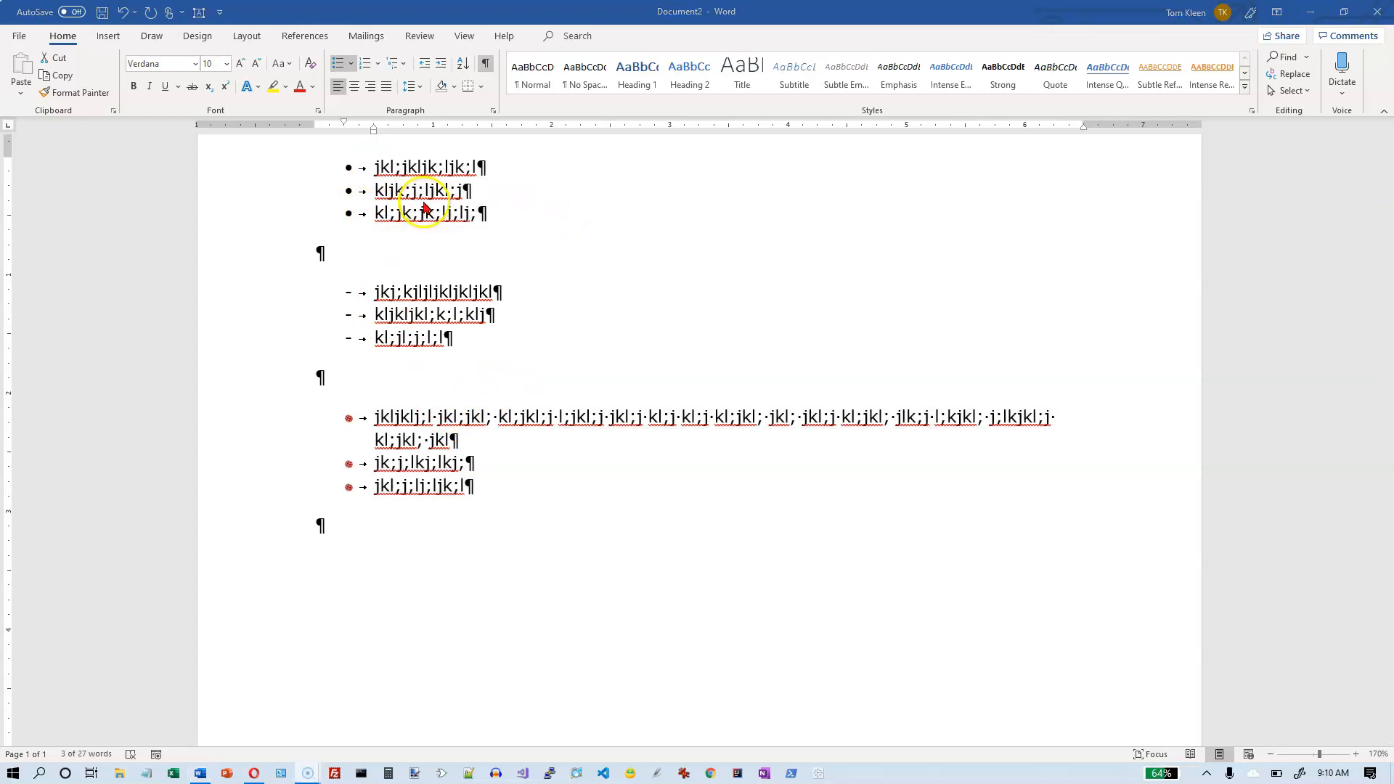
pyautogui.click(374, 168)
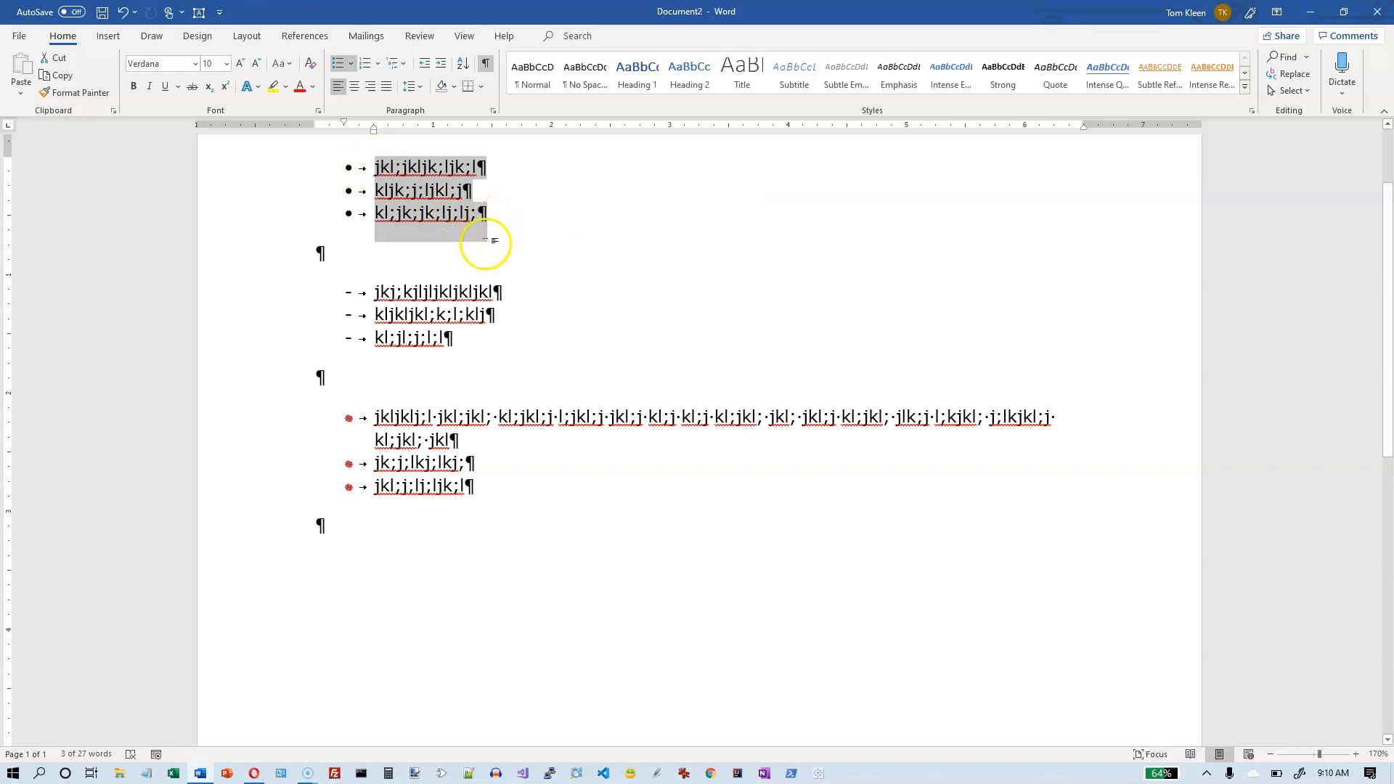
pyautogui.click(478, 170)
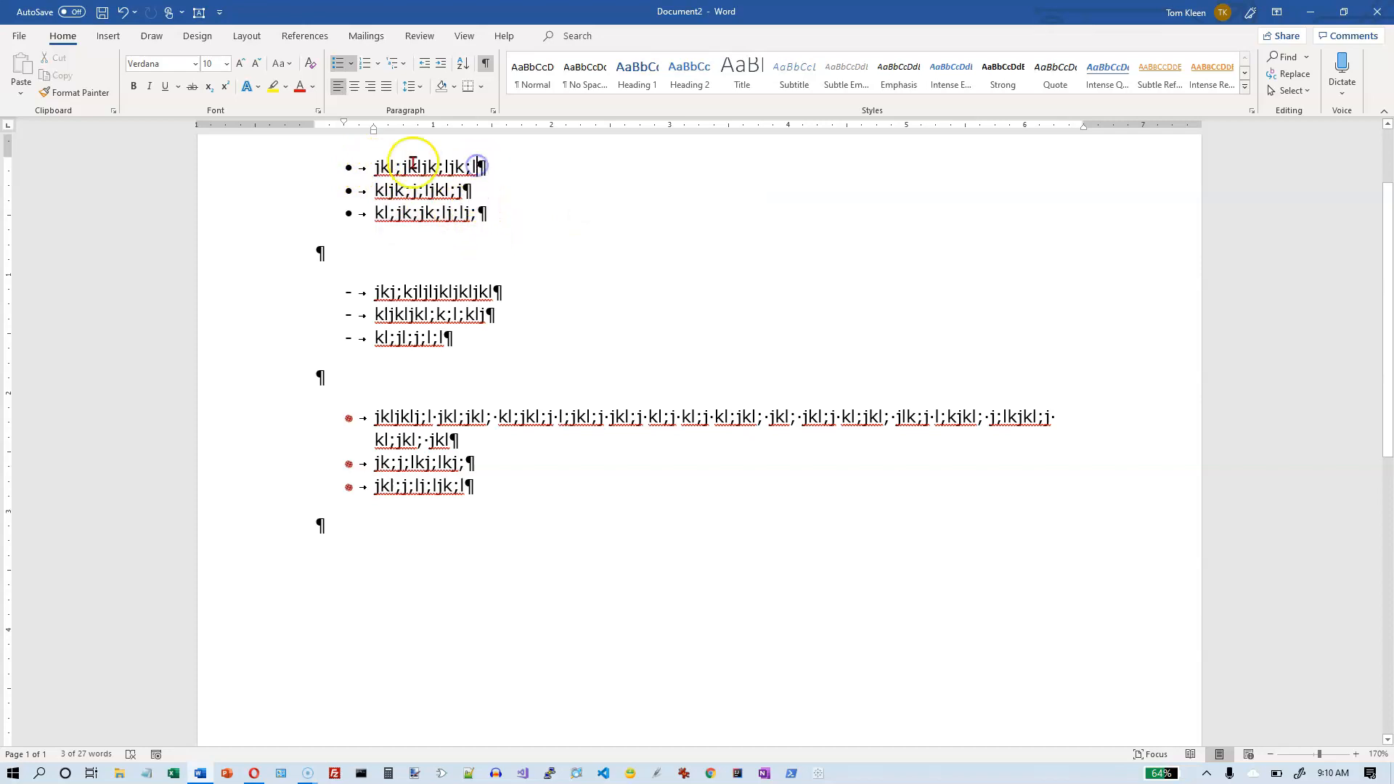
pyautogui.moveTo(374, 167); pyautogui.dragTo(496, 211)
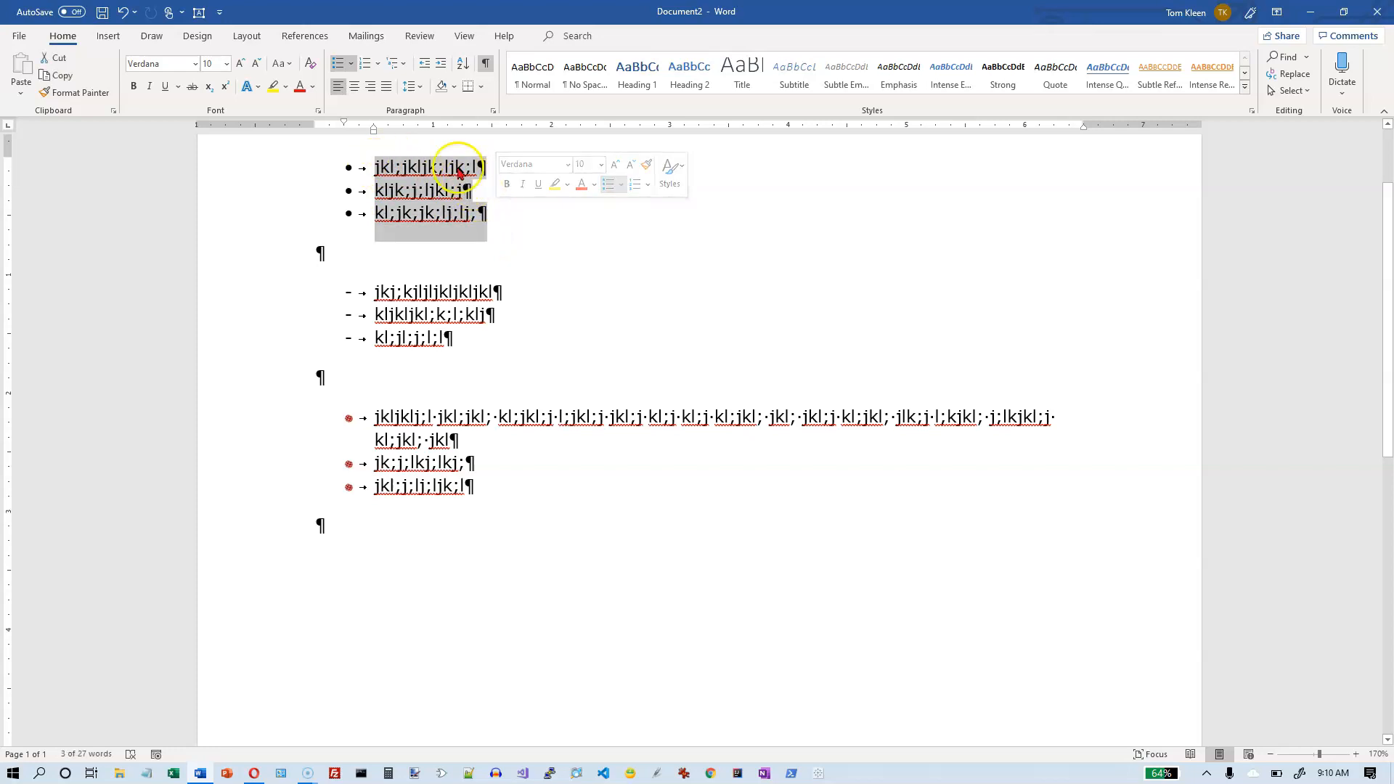
pyautogui.click(312, 87)
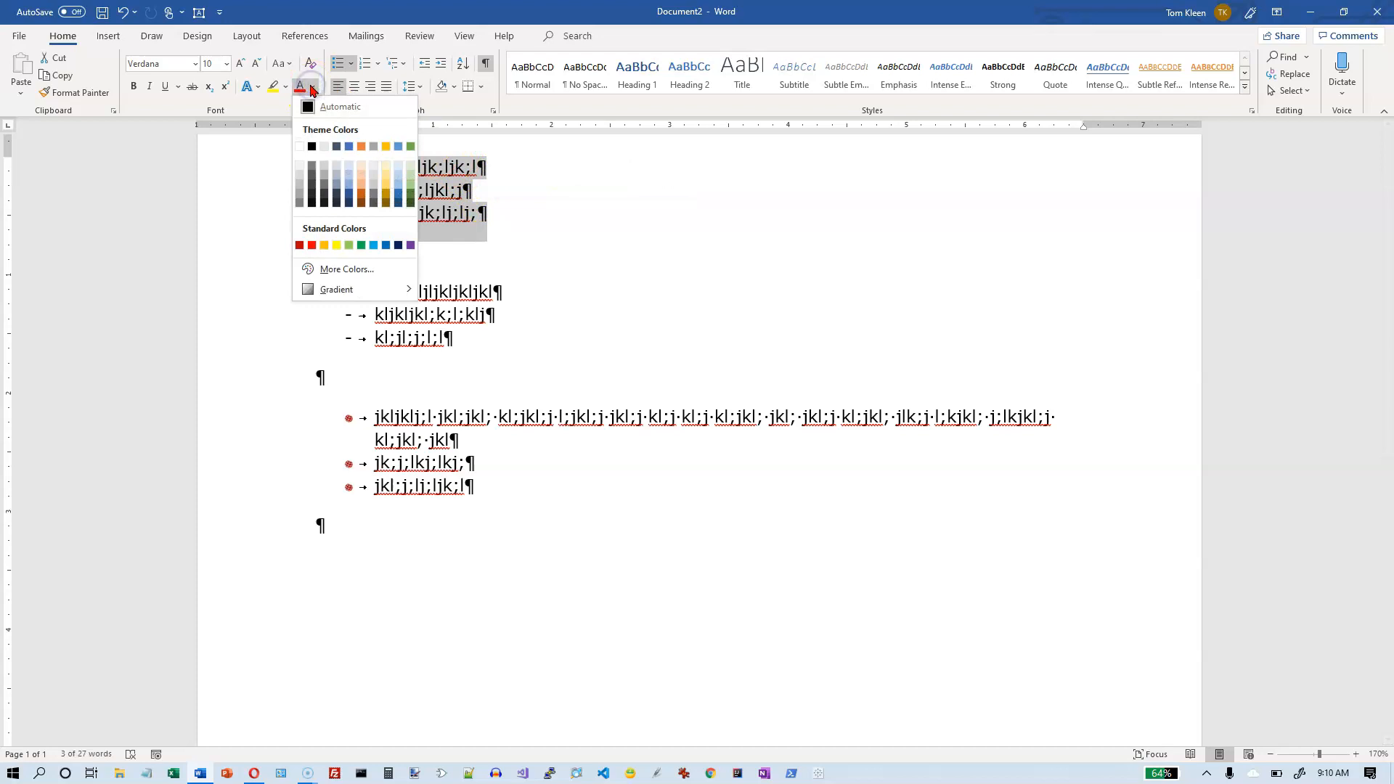
pyautogui.click(312, 245)
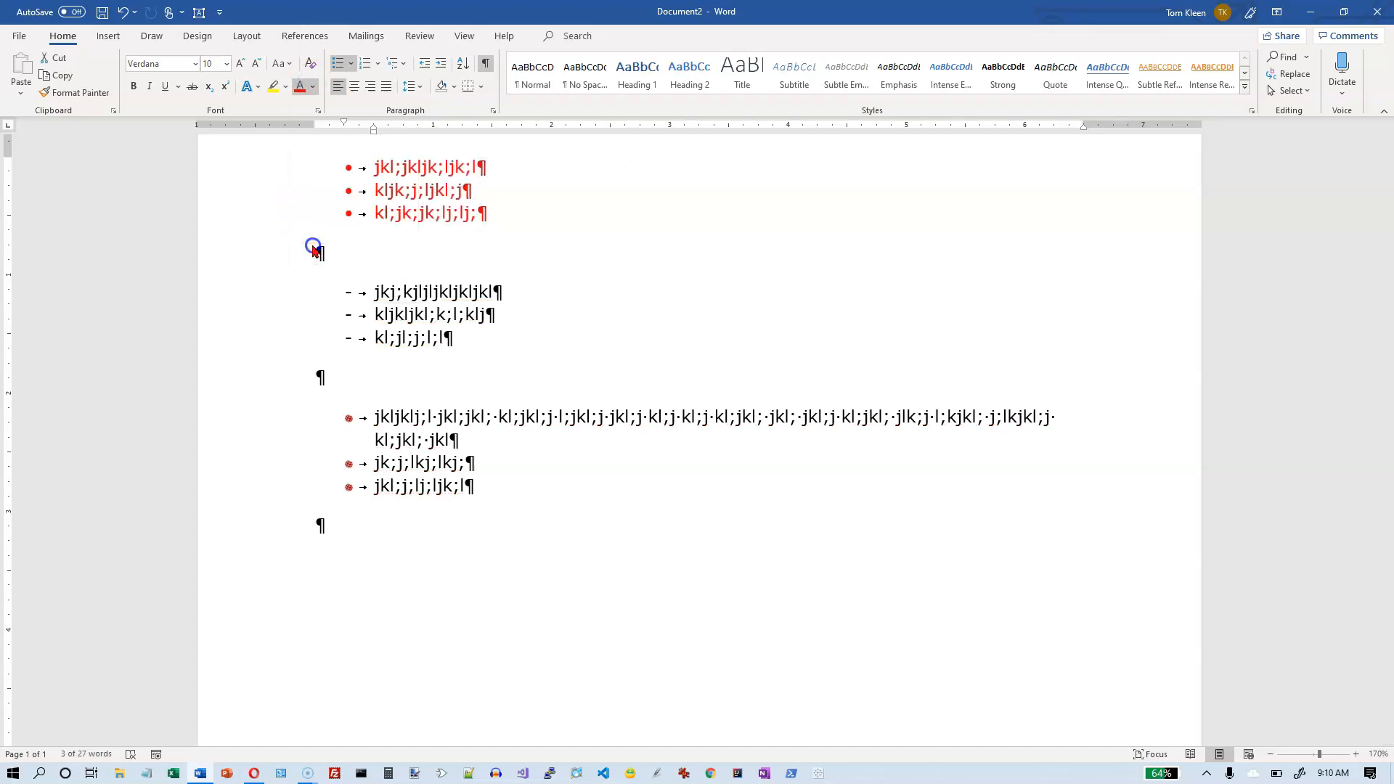
# Change only the first round bullet to standard Light Blue by recoloring the paragraph mark that ends its item
pyautogui.click(479, 210)
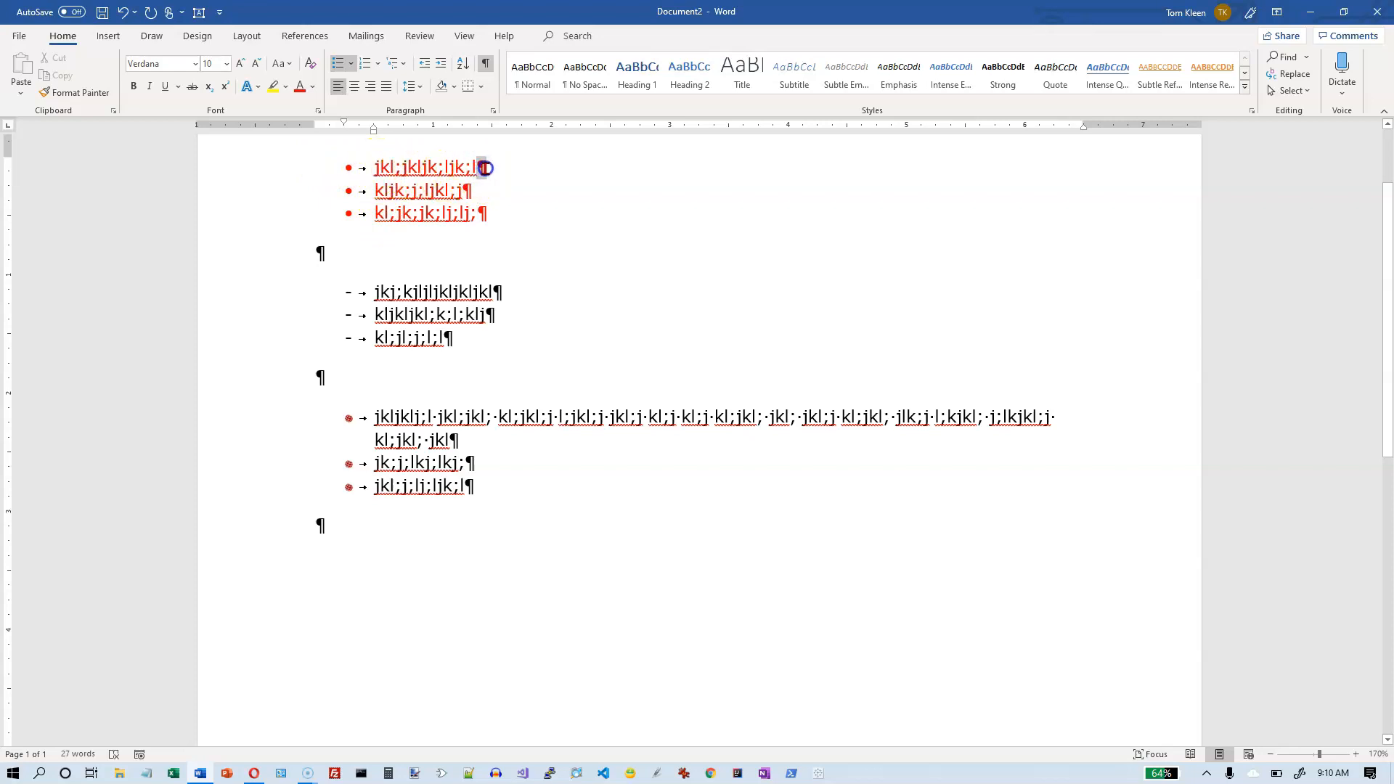
pyautogui.moveTo(478, 167); pyautogui.dragTo(485, 168)
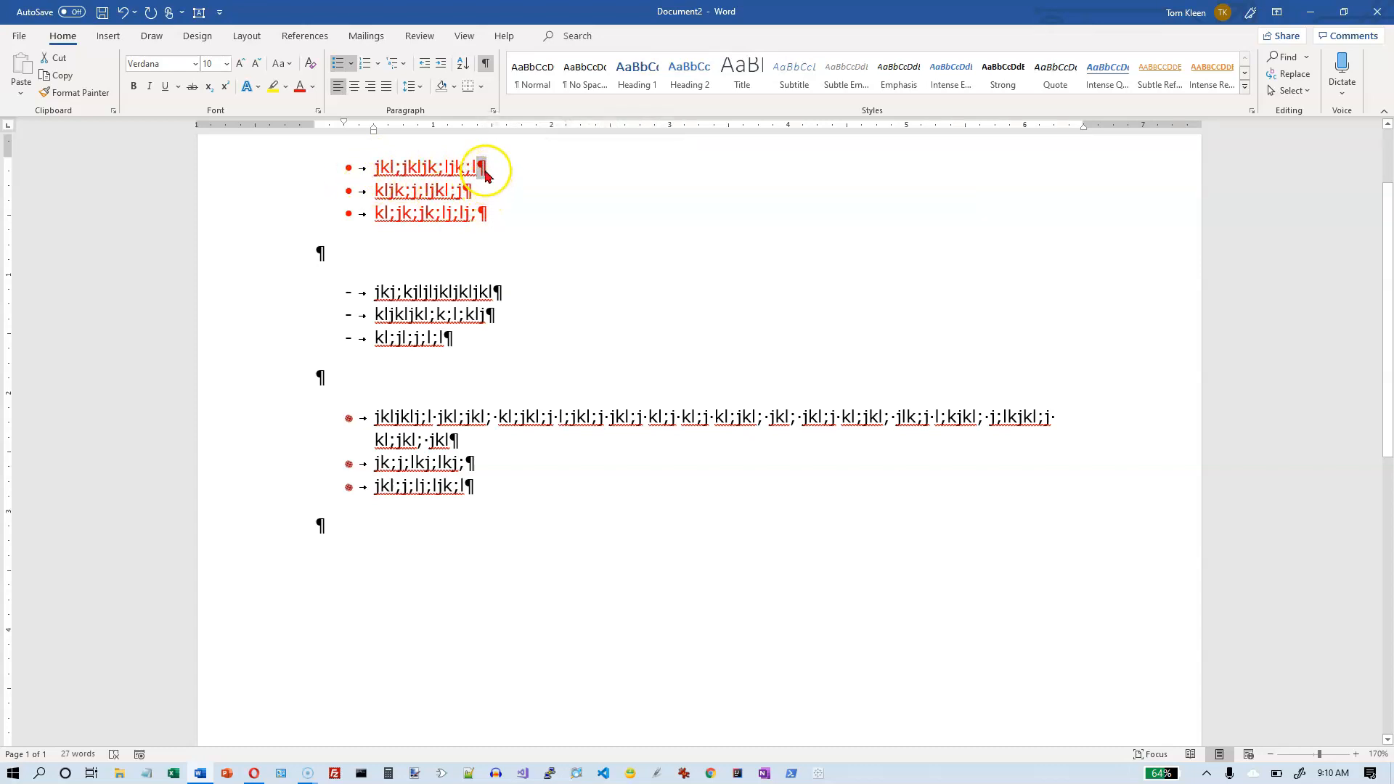
pyautogui.click(487, 66)
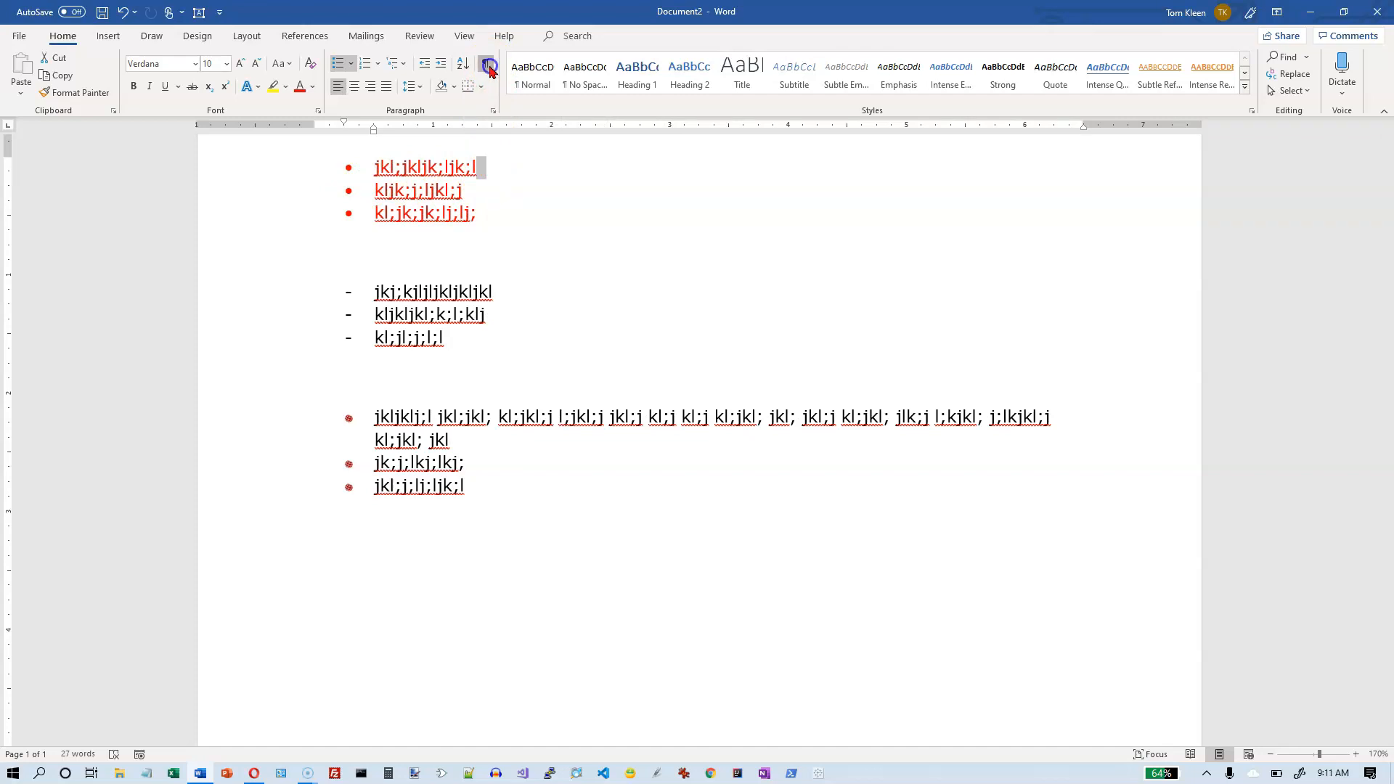
pyautogui.click(488, 66)
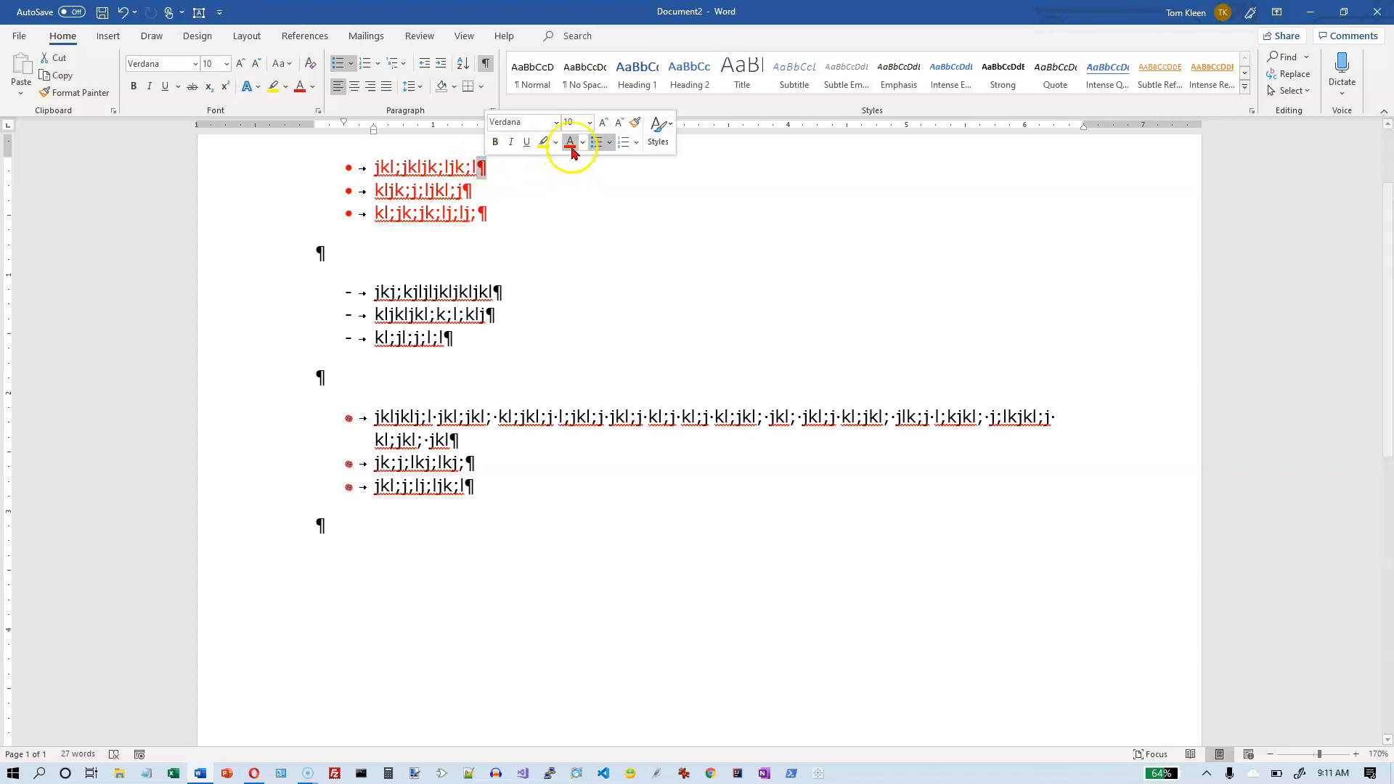
pyautogui.click(582, 144)
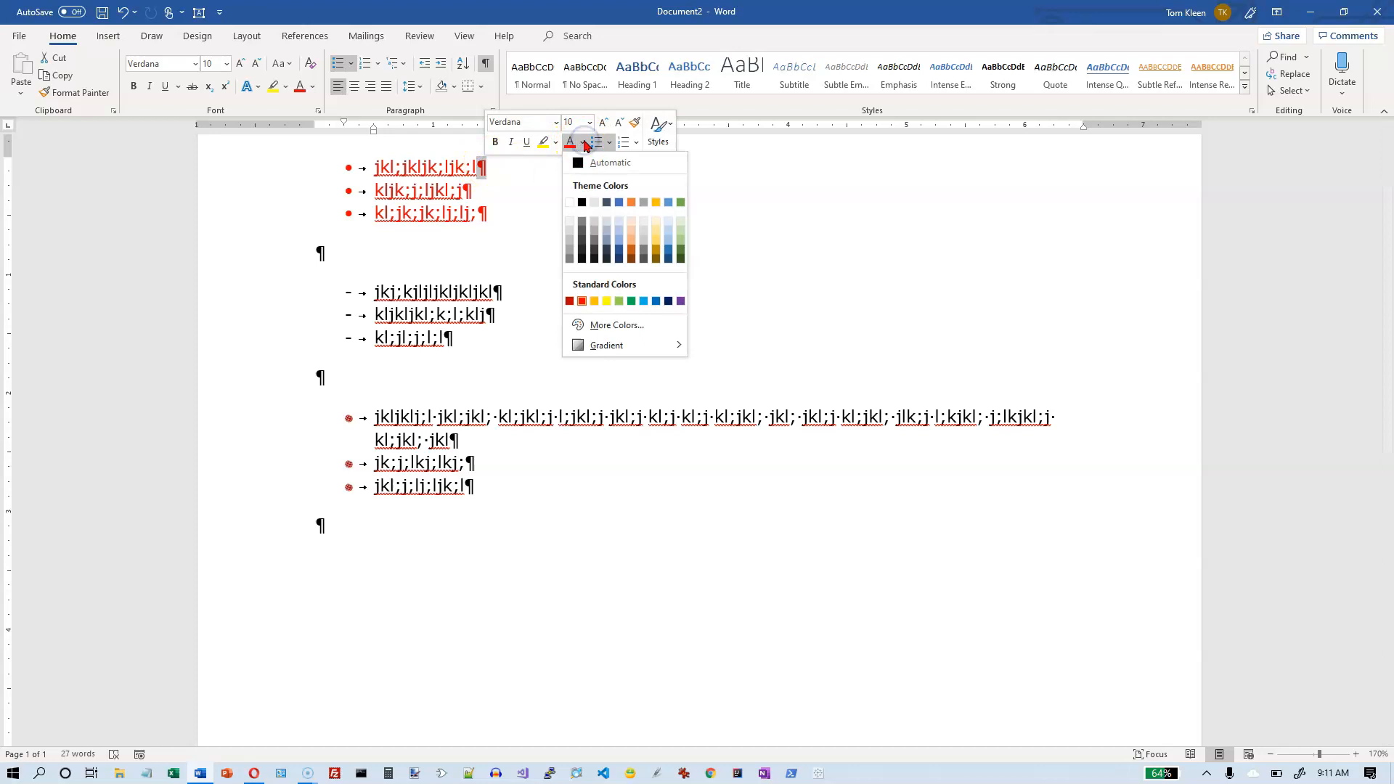
pyautogui.click(644, 301)
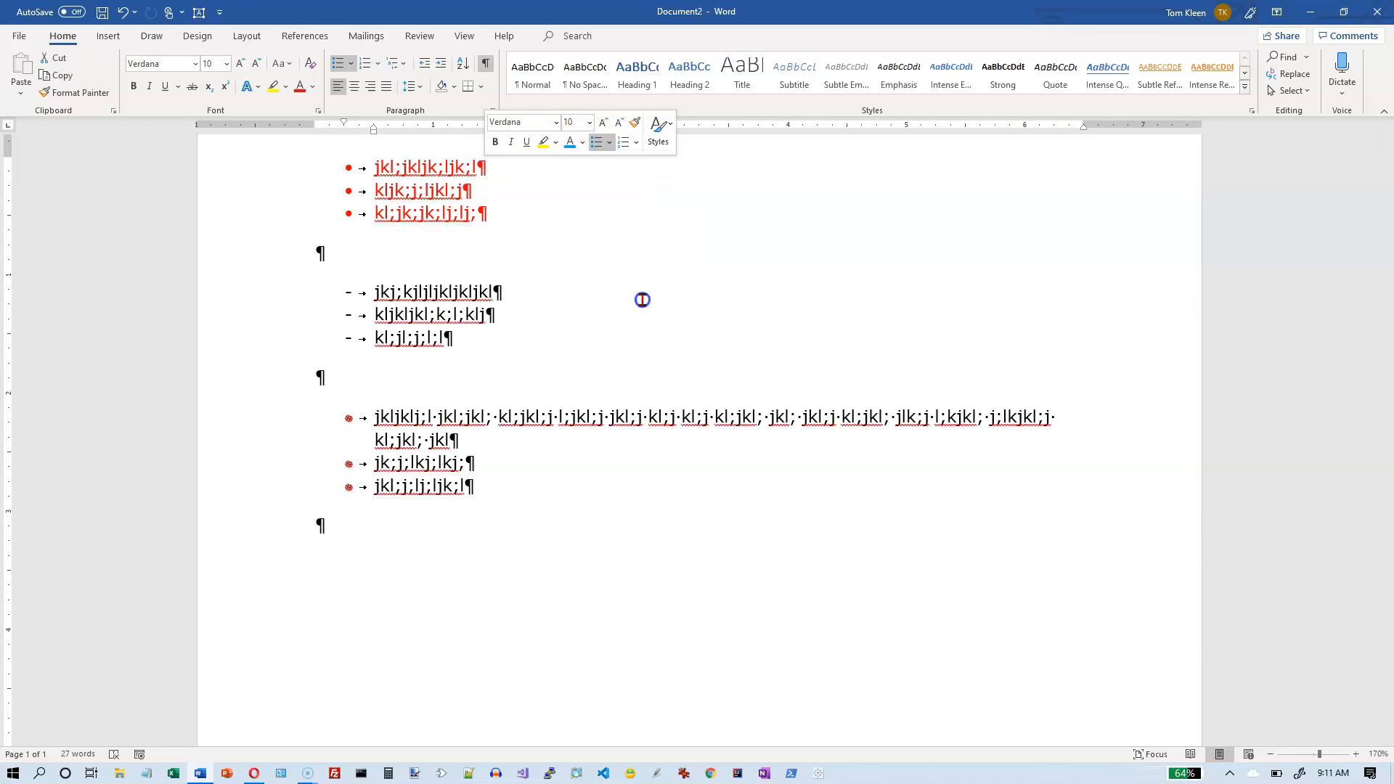
pyautogui.click(358, 170)
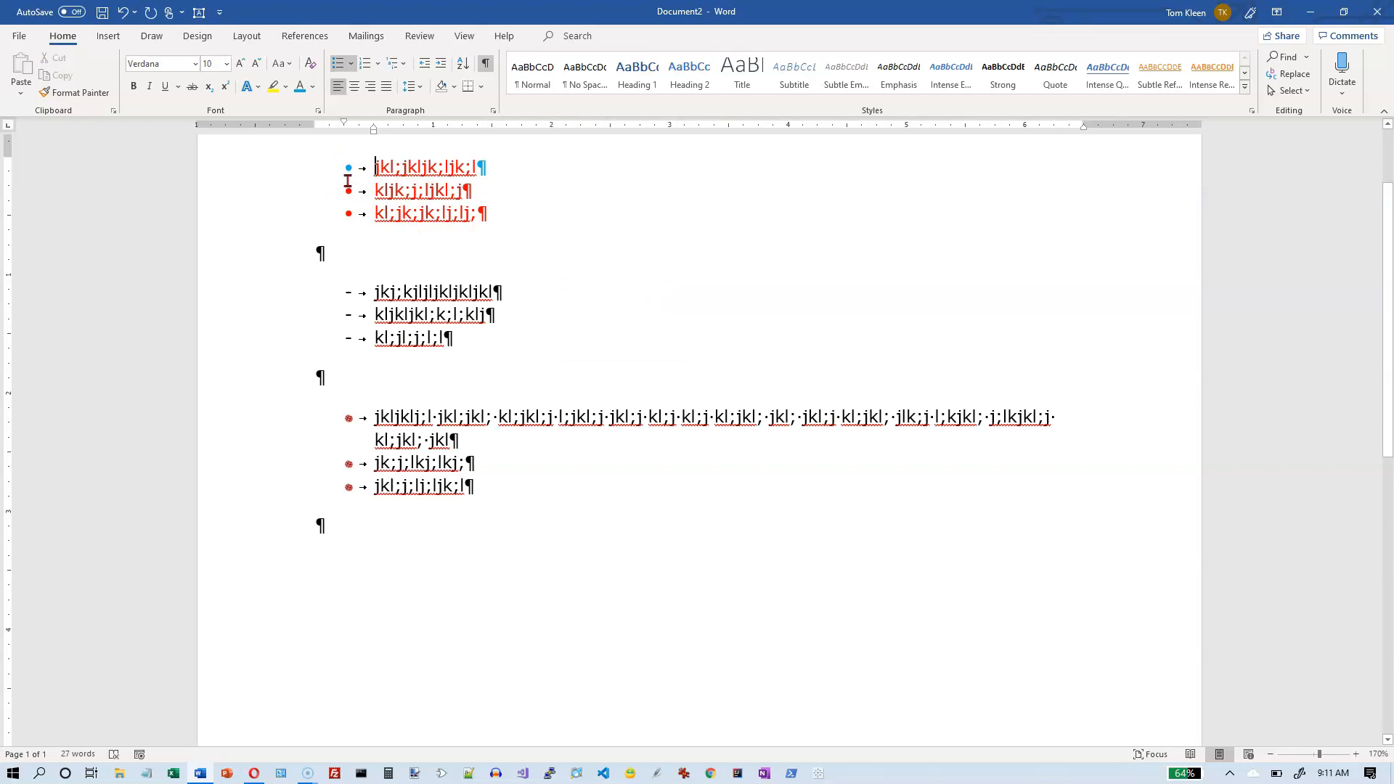
pyautogui.doubleClick(481, 168)
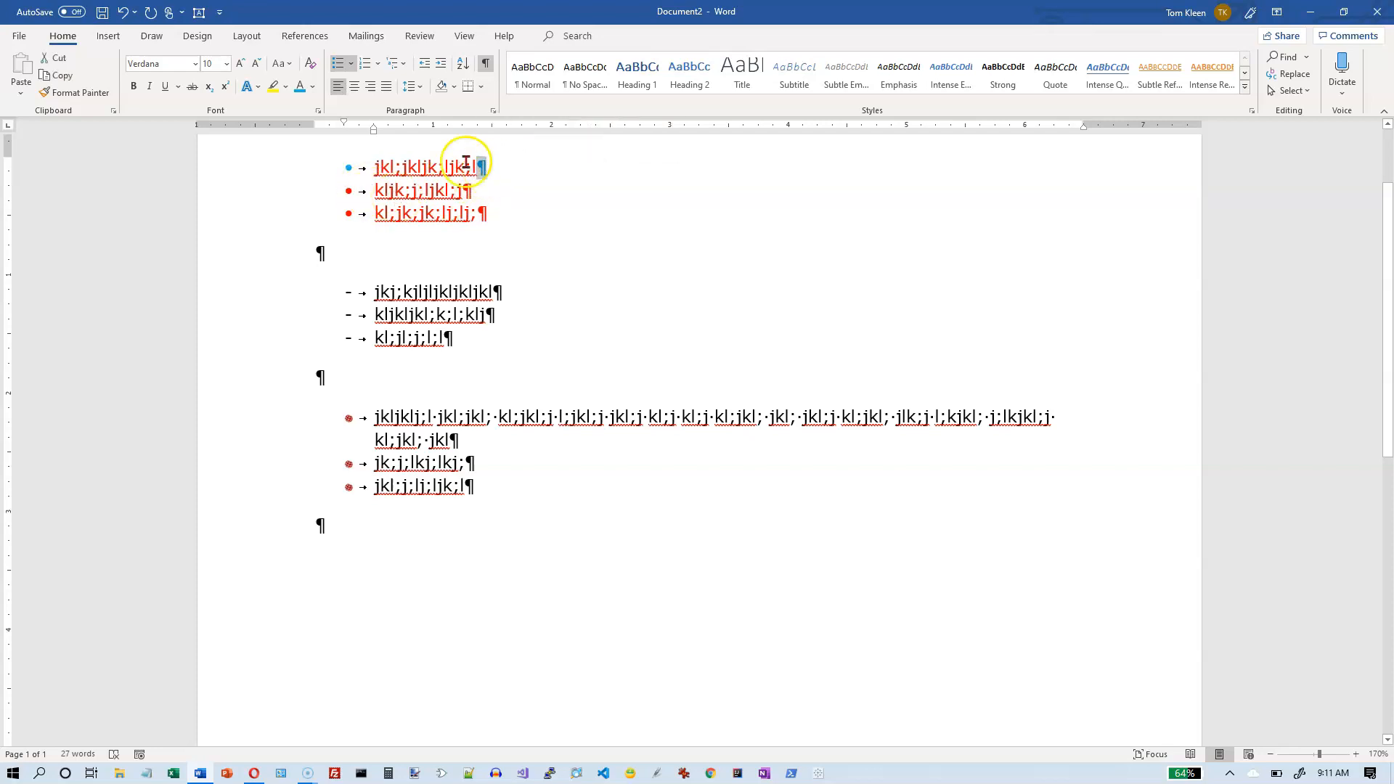
# Change the second and third round bullets to Light Blue by recoloring the paragraph marks that end their items
pyautogui.doubleClick(469, 190)
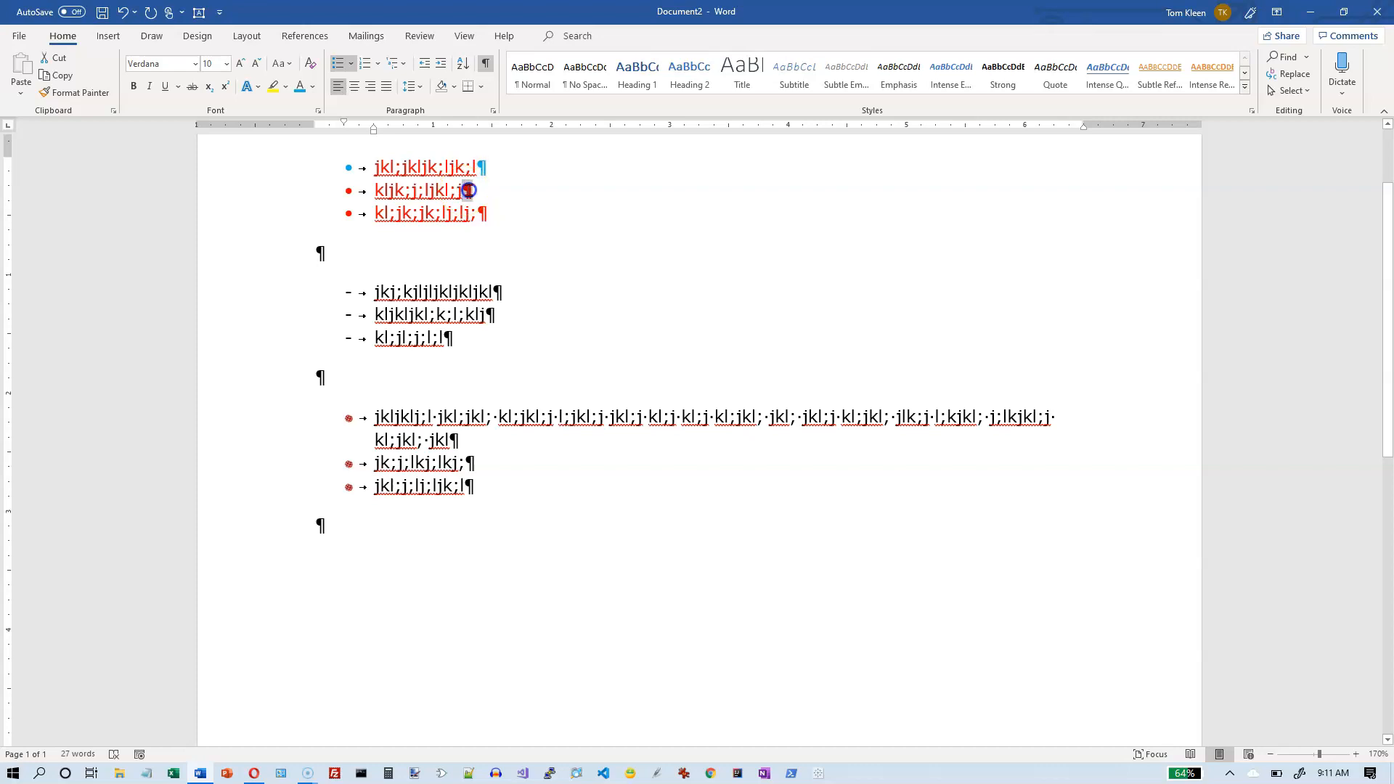
pyautogui.click(300, 86)
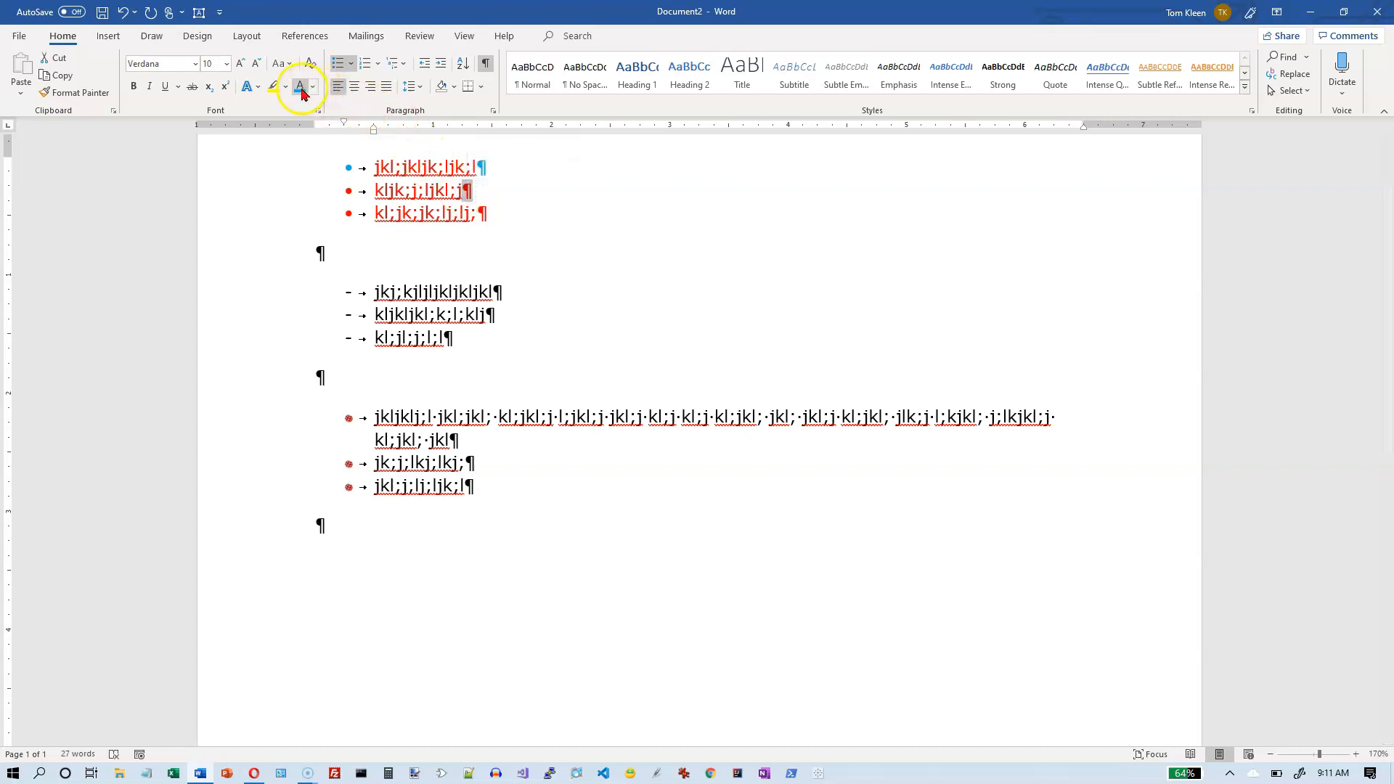
pyautogui.doubleClick(481, 214)
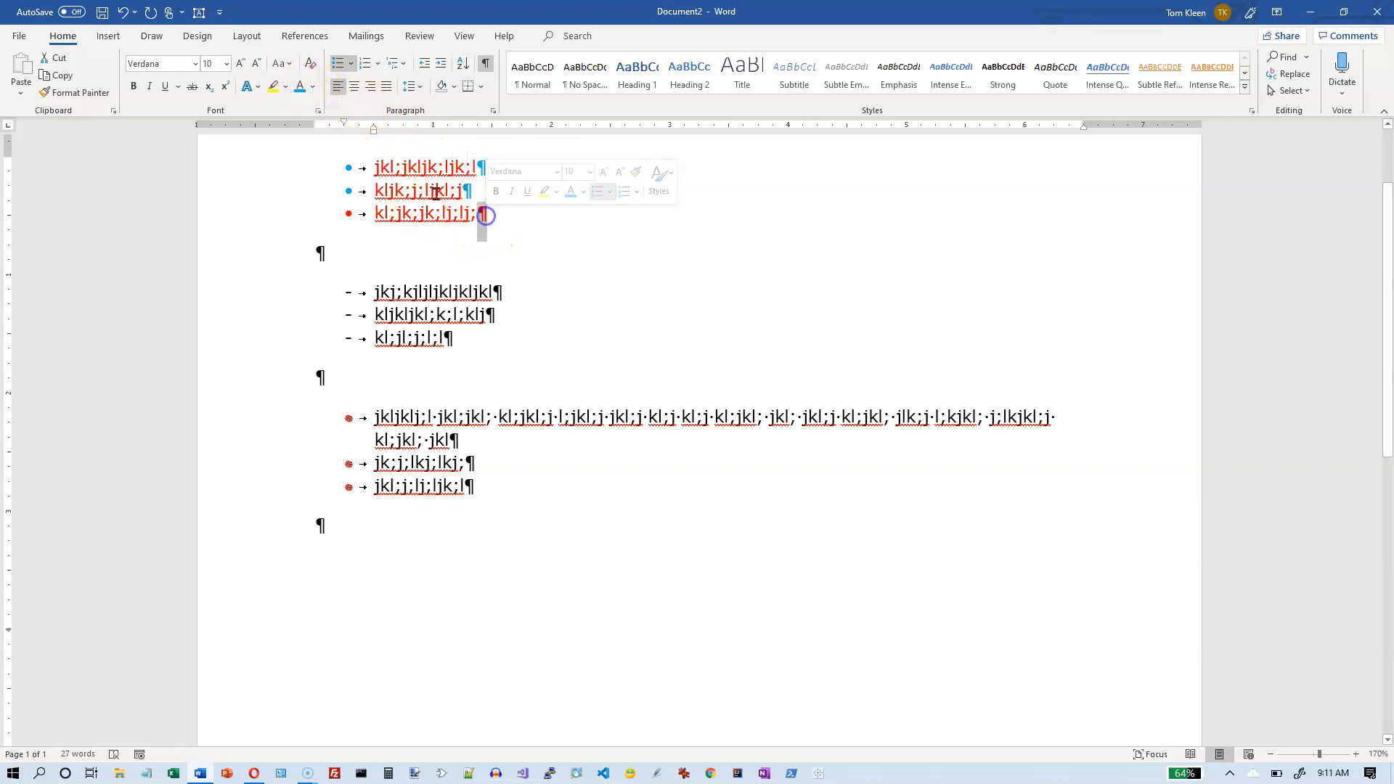
# Change only the first round bullet to black by recoloring the paragraph mark that ends its item
pyautogui.doubleClick(483, 167)
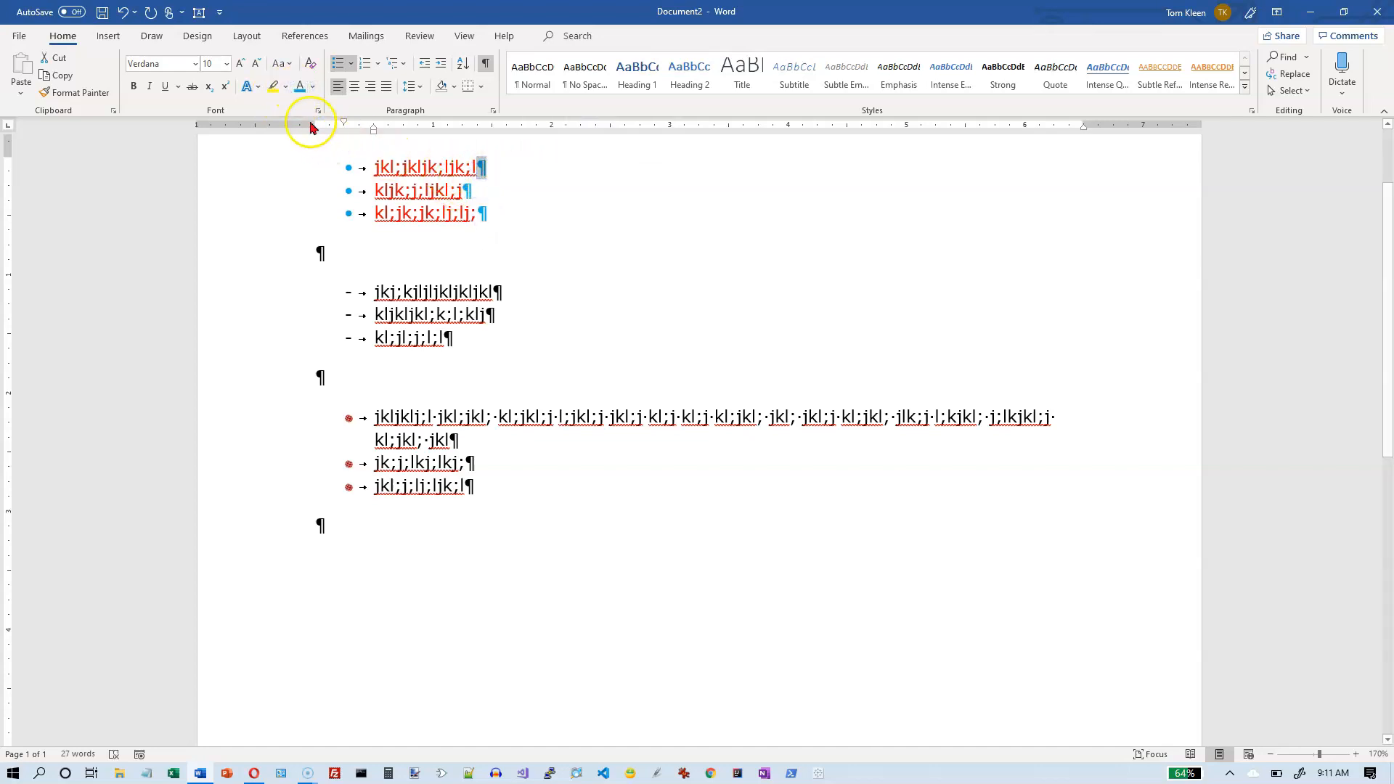
pyautogui.click(313, 88)
pyautogui.click(312, 107)
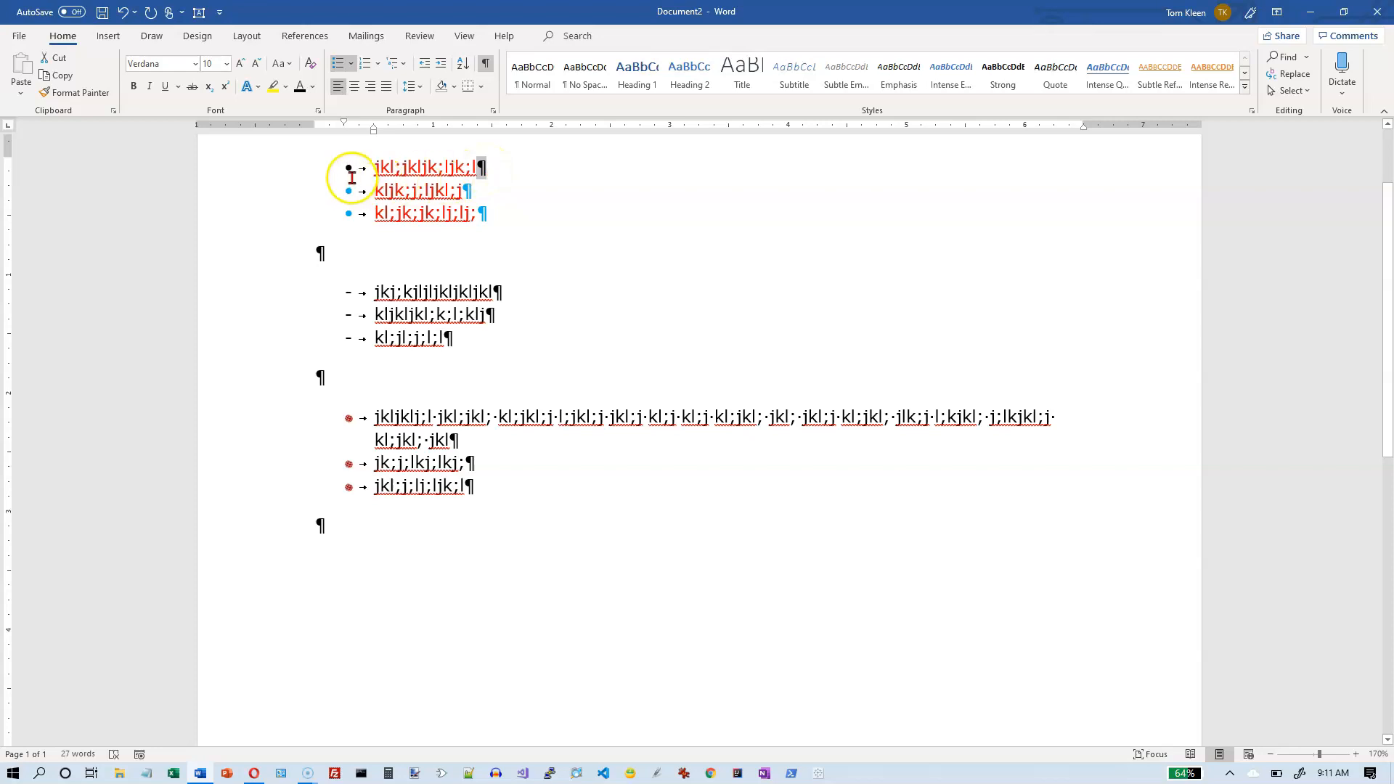
# Copy the first item's black paragraph mark and paste it over the paragraph mark of the second round-bullet item
pyautogui.click(482, 171)
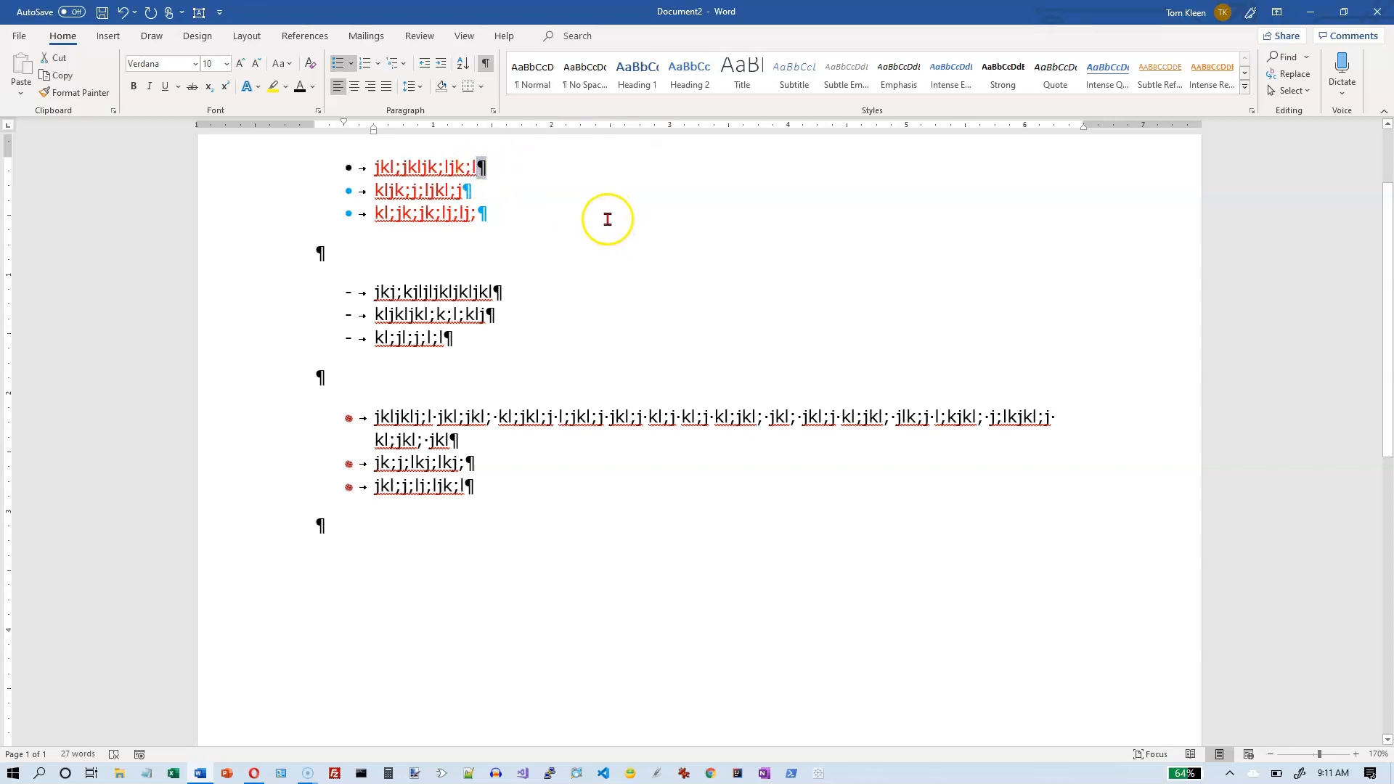
pyautogui.doubleClick(469, 191)
pyautogui.hotkey('ctrl', 'v')
pyautogui.click(491, 246)
pyautogui.click(434, 210)
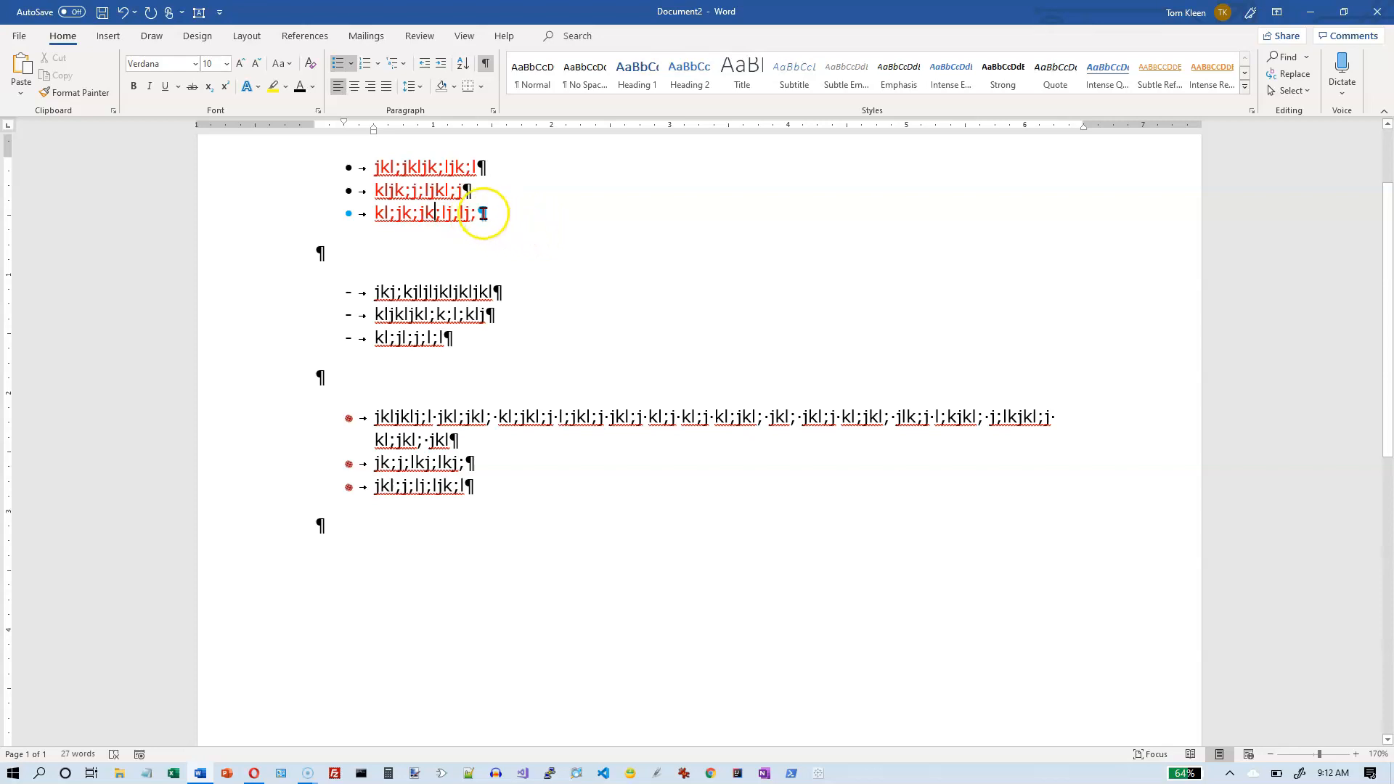
# Paste the copied black paragraph mark over the third round-bullet item's paragraph mark and check the paste options
pyautogui.moveTo(480, 213); pyautogui.dragTo(485, 215)
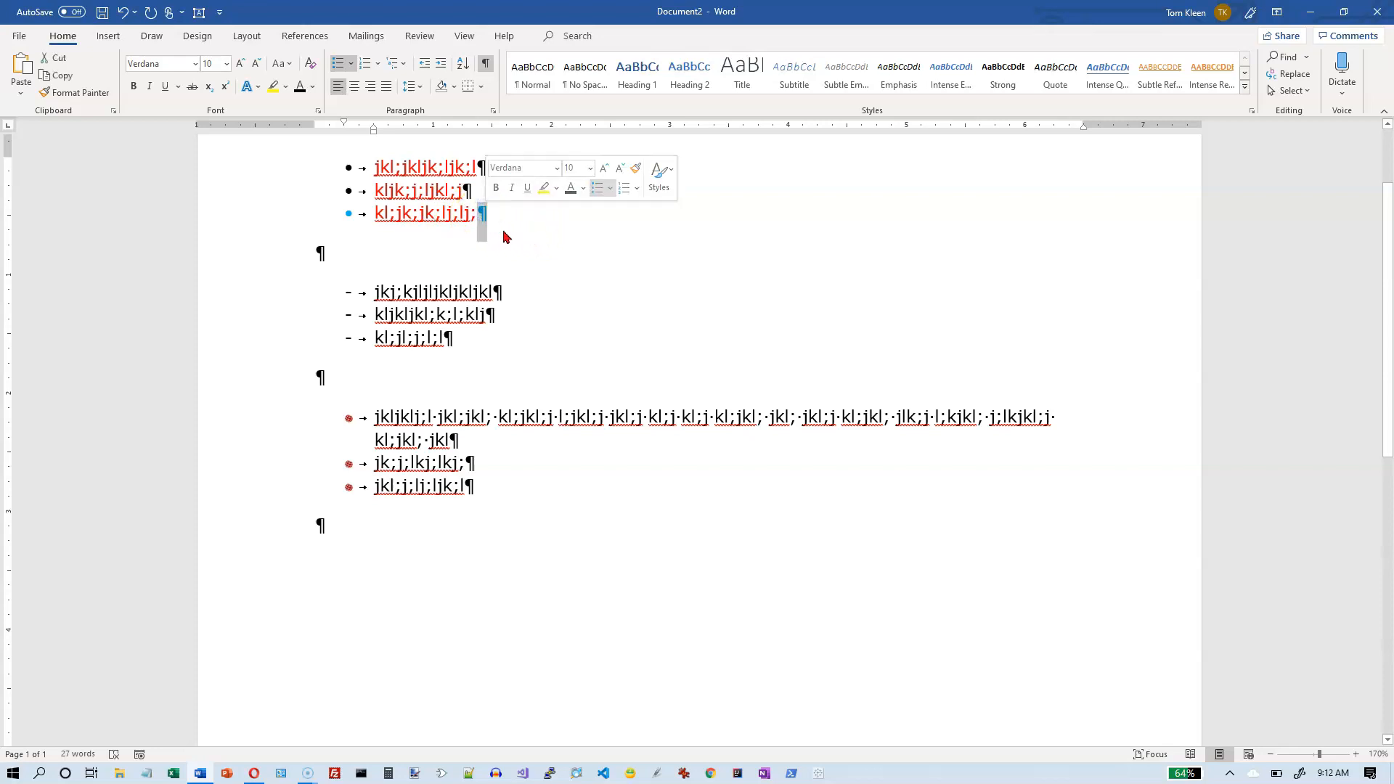
pyautogui.hotkey('ctrl', 'v')
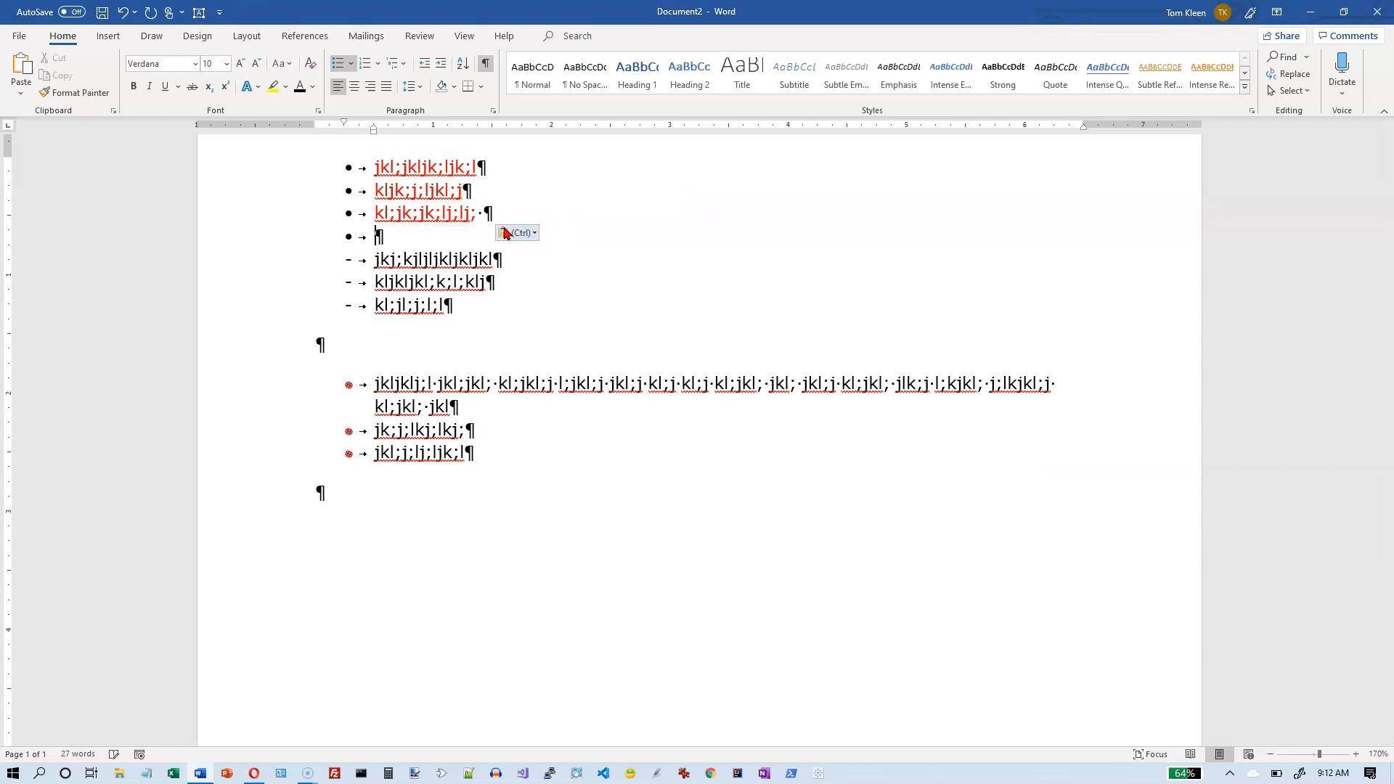
pyautogui.click(517, 232)
pyautogui.click(475, 229)
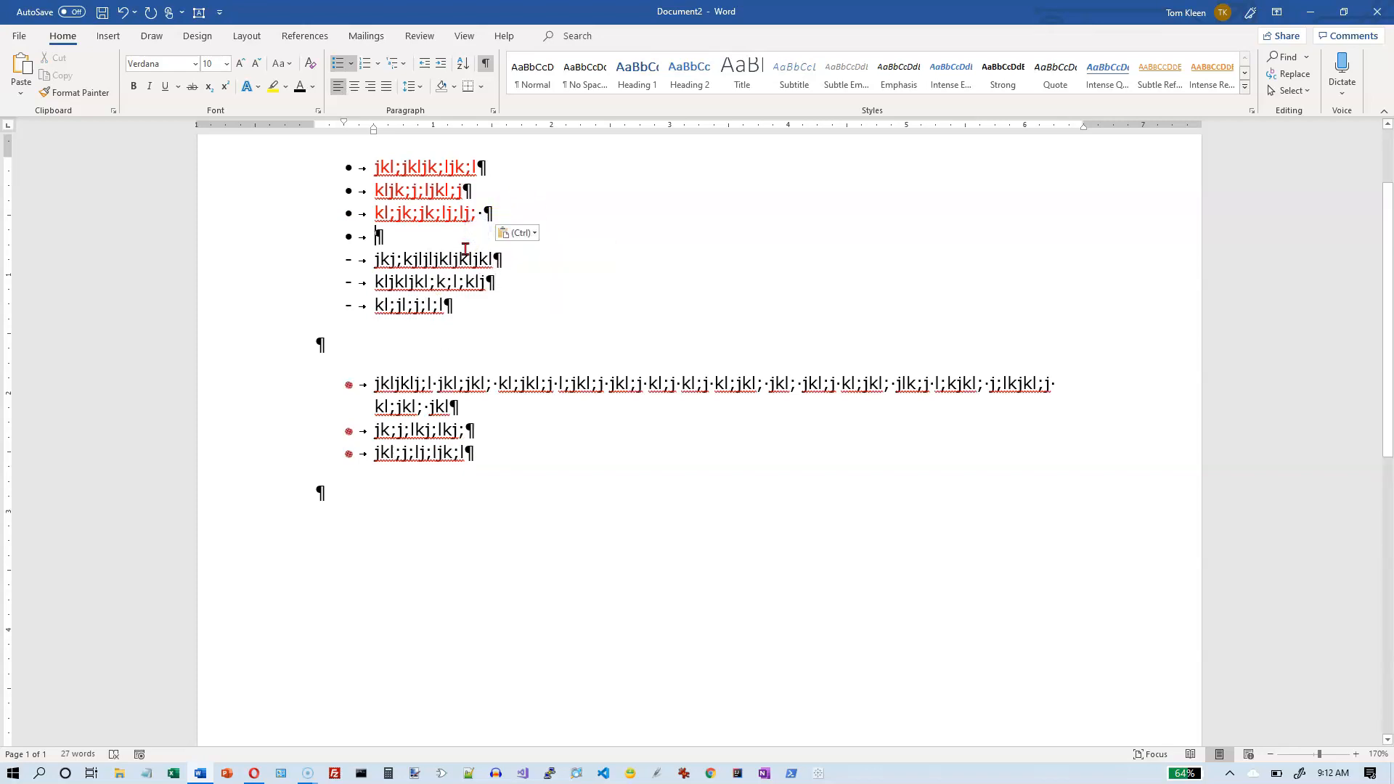